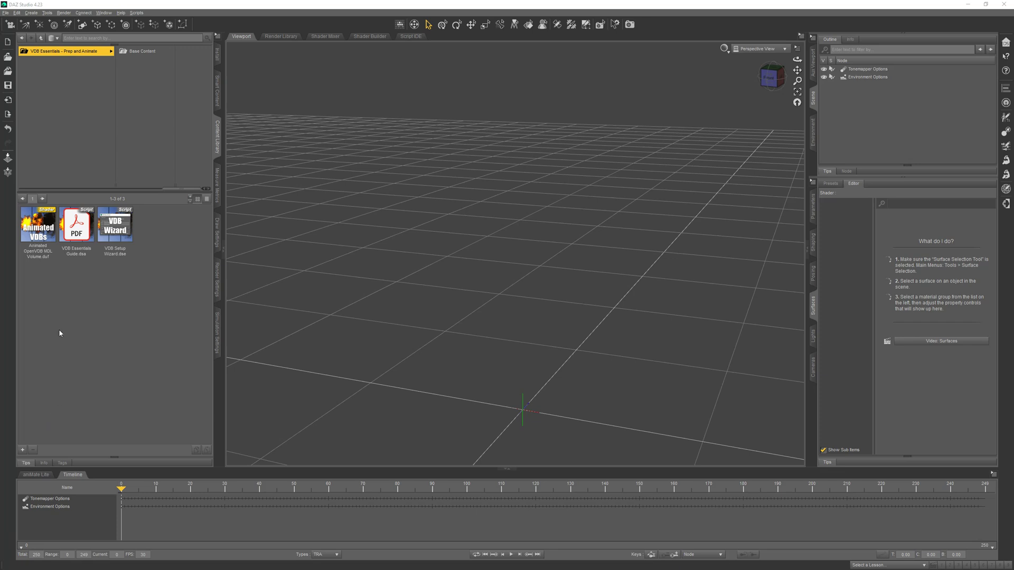
Create an animated VDB object from industrial_chimney_smoke_0000.vdb with the VDB Setup Wizard, adjusting the timeline to the animation length.
{"action": "double_click", "coordinate": [117, 228]}
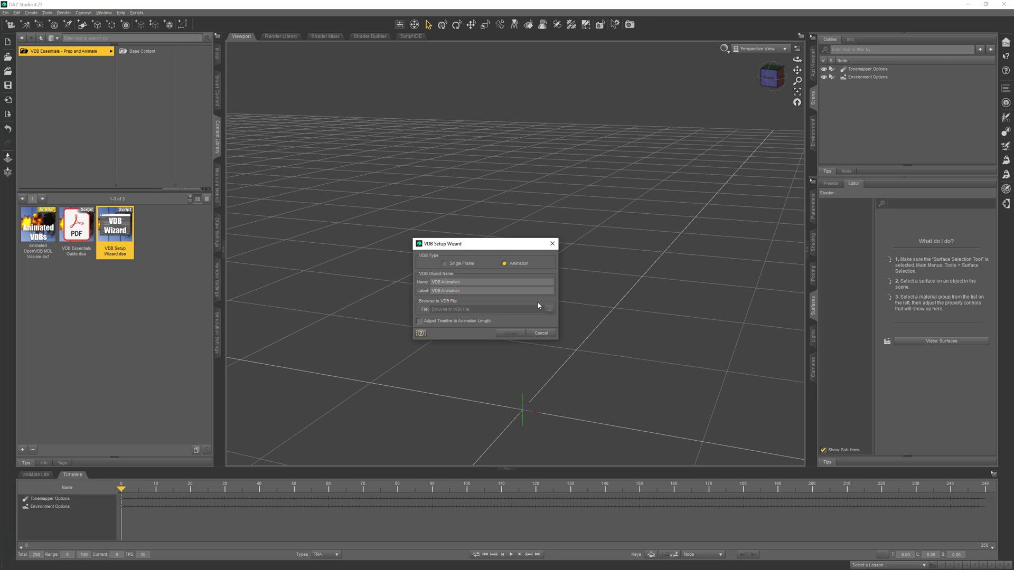
{"action": "left_click", "coordinate": [549, 311]}
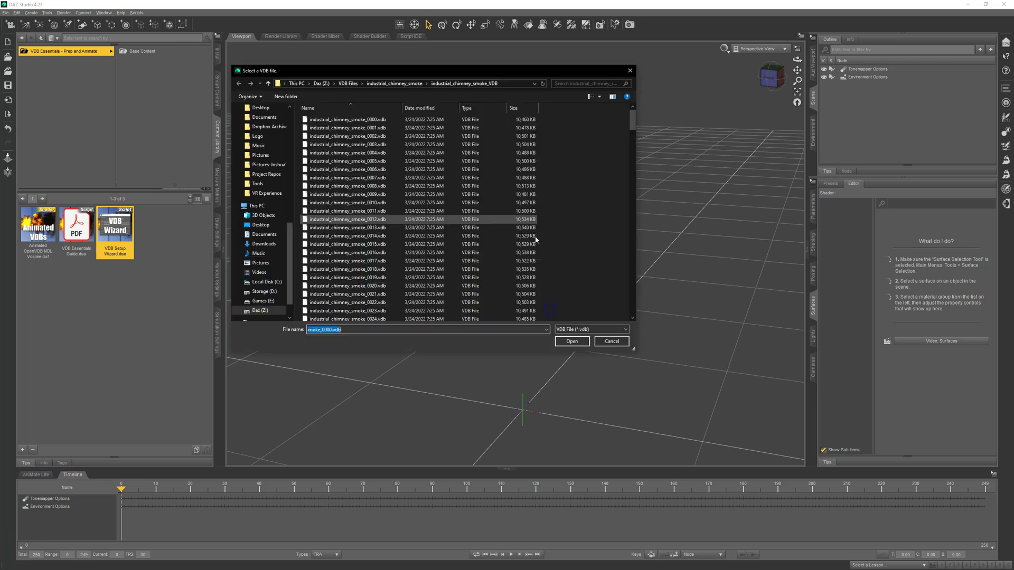
{"action": "double_click", "coordinate": [338, 120]}
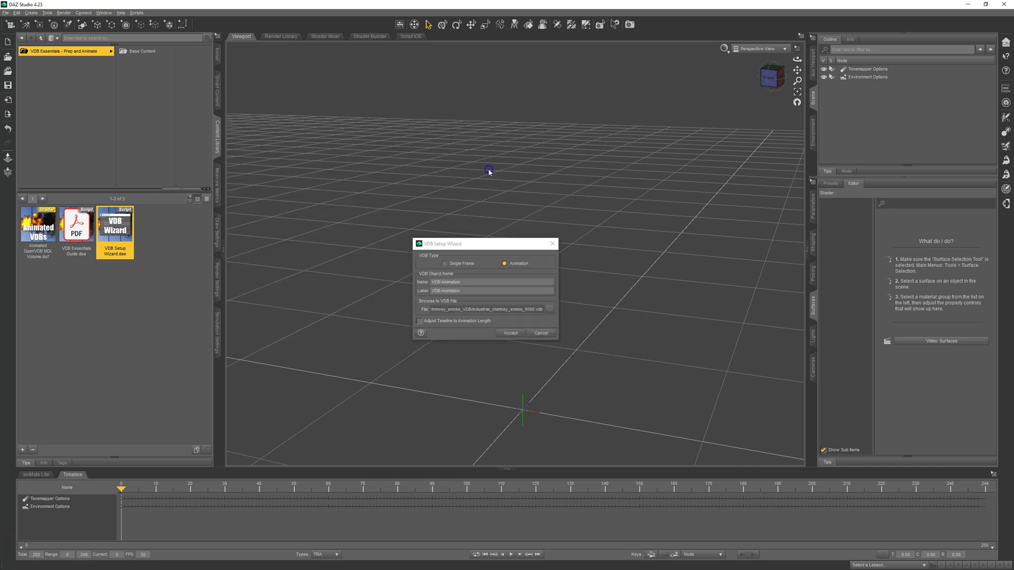
{"action": "left_click", "coordinate": [419, 321]}
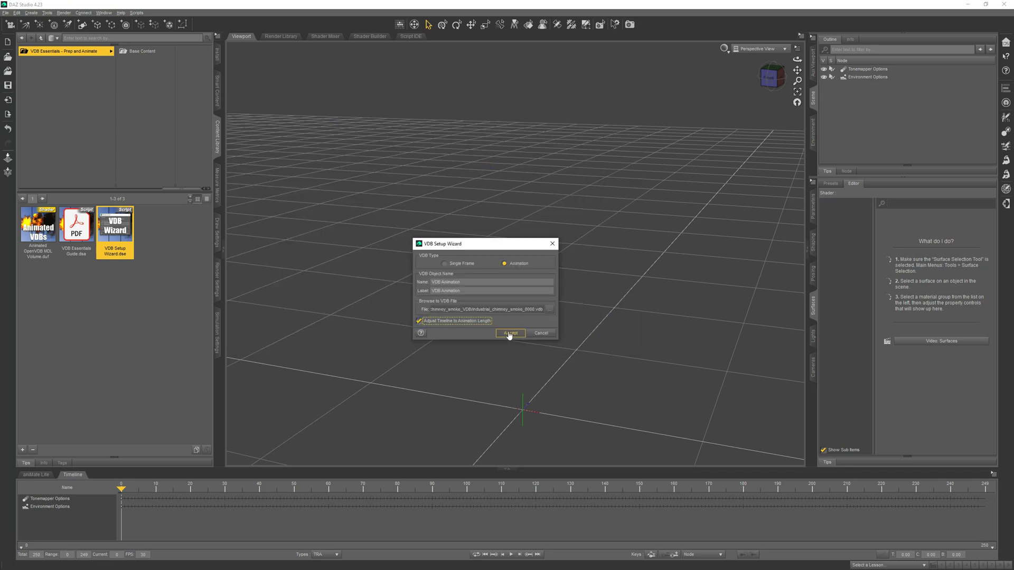
{"action": "left_click", "coordinate": [509, 333]}
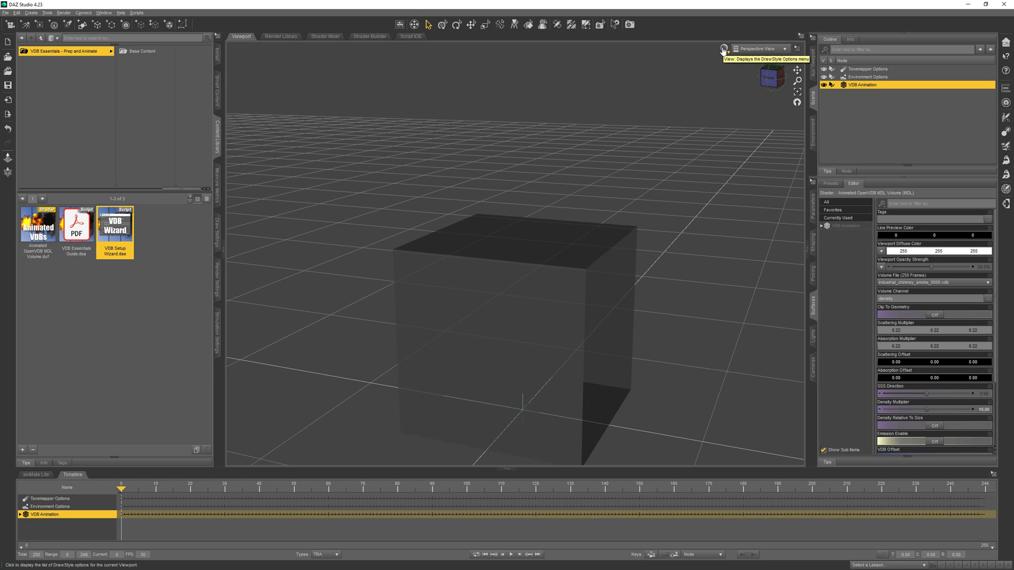
Switch the viewport's draw style to NVIDIA Iray to preview the smoke volume.
{"action": "left_click", "coordinate": [724, 49]}
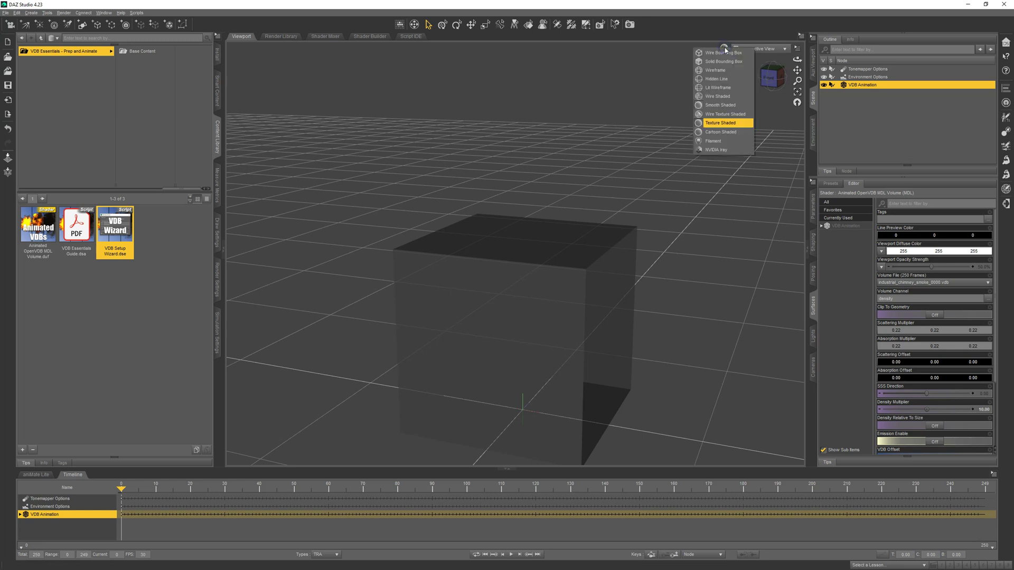
{"action": "left_click", "coordinate": [715, 150]}
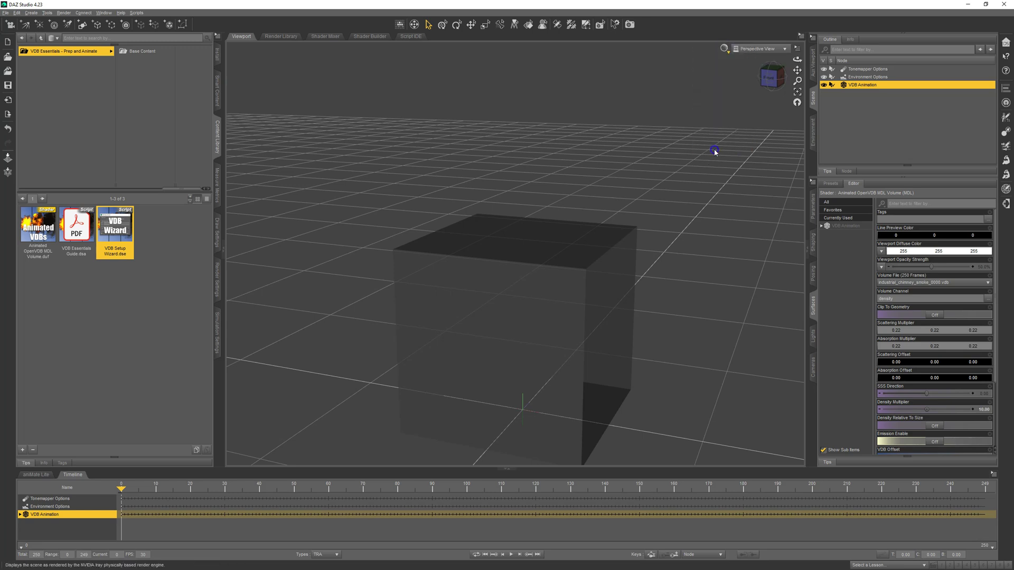
{"action": "left_click", "coordinate": [633, 252]}
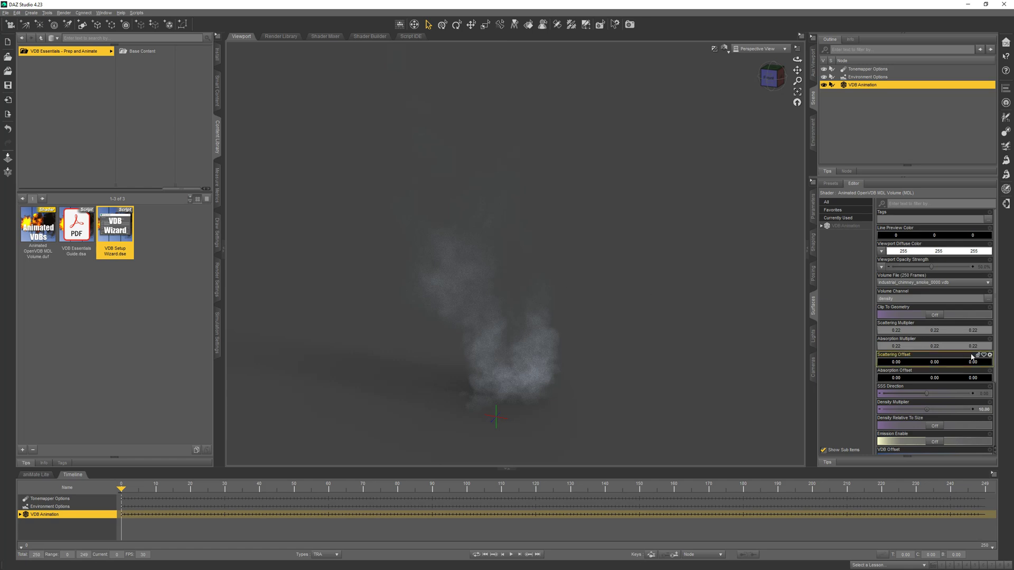
Set the VDB Animation shader's Density Multiplier to 30.
{"action": "left_click", "coordinate": [985, 409]}
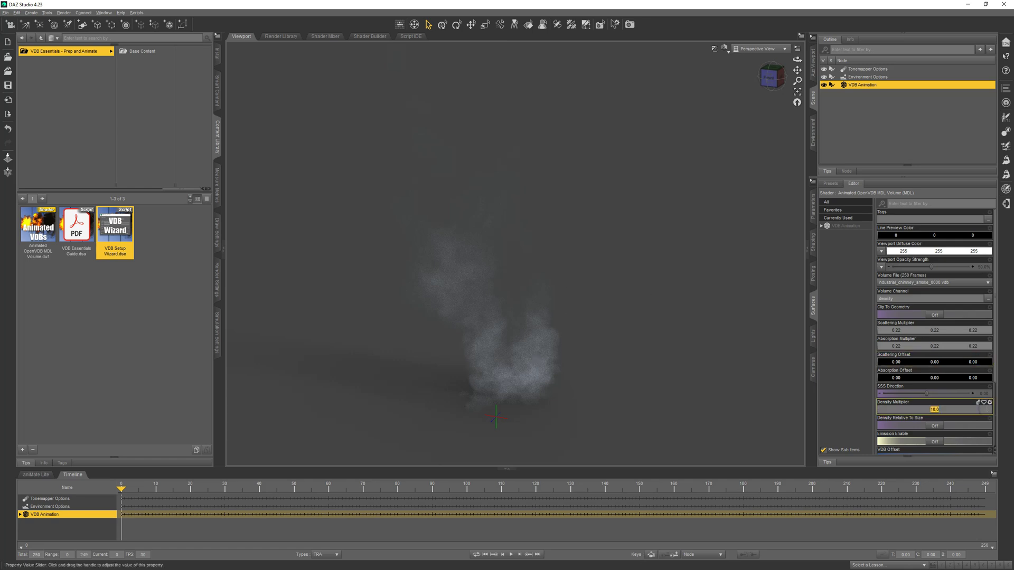
{"action": "type", "text": "30"}
{"action": "key", "text": "Return"}
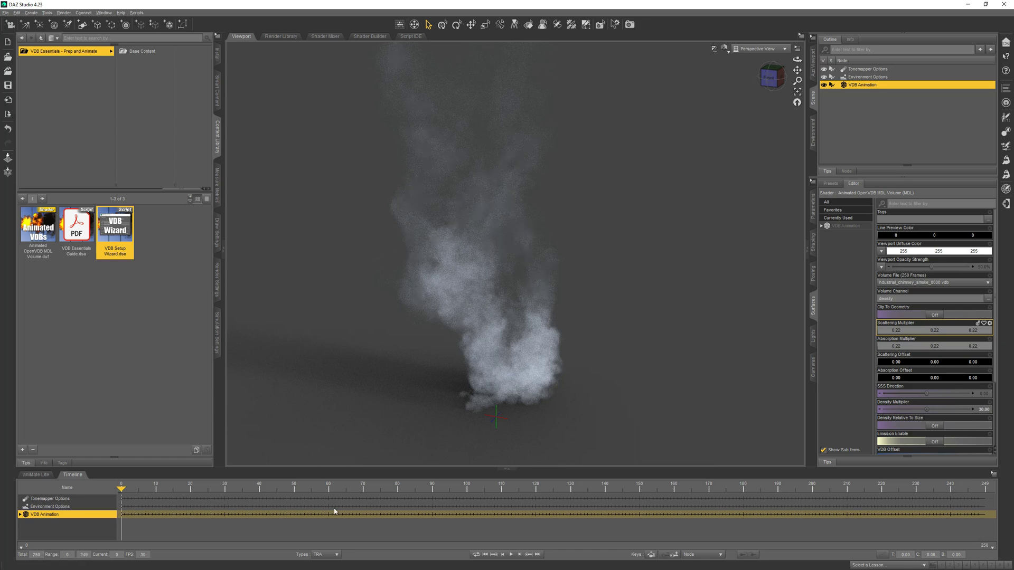
Play the smoke animation briefly, preview it at several points along the timeline, and return to frame 0.
{"action": "left_click", "coordinate": [511, 555]}
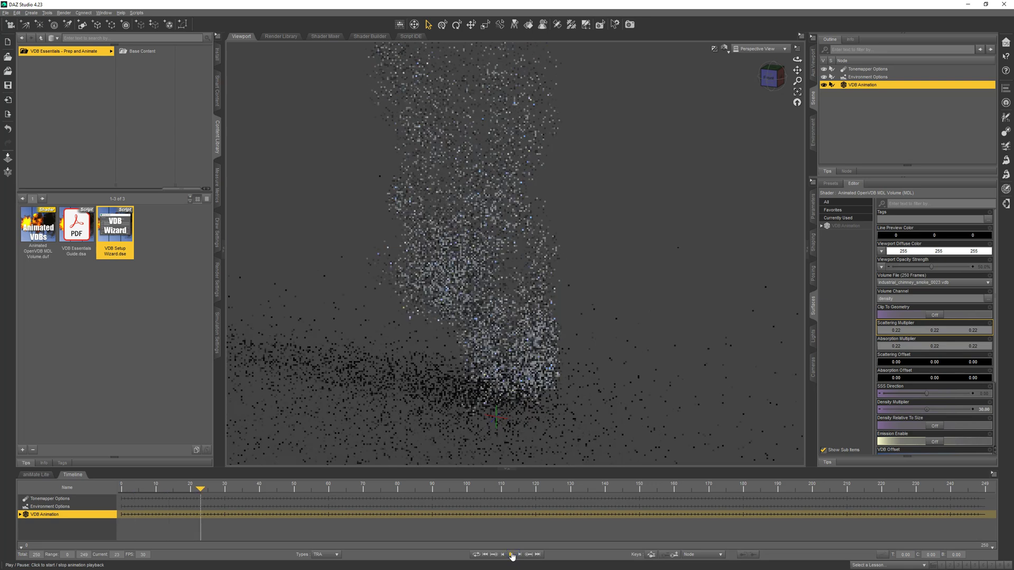
{"action": "left_click", "coordinate": [512, 555]}
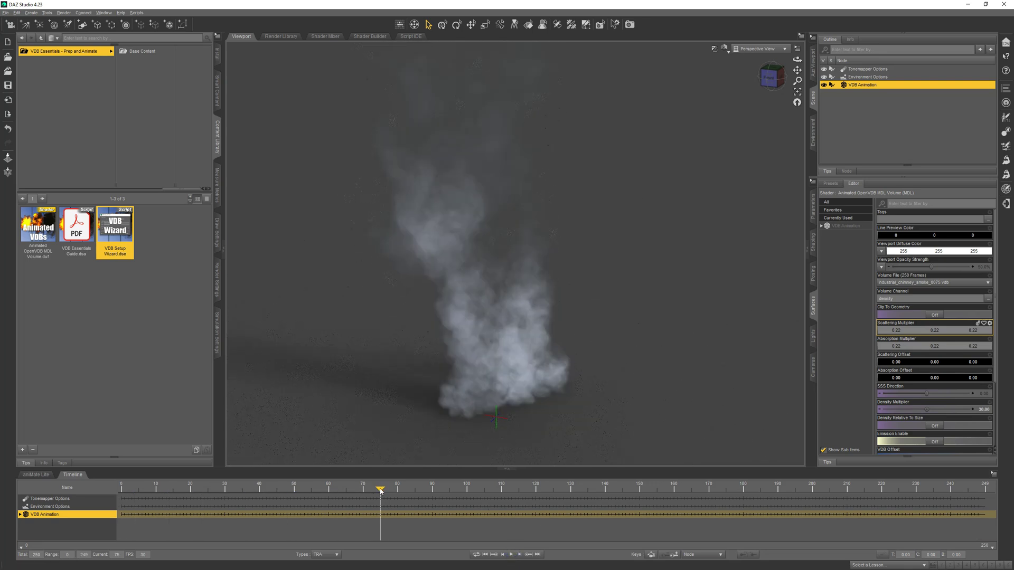
{"action": "left_click", "coordinate": [487, 490]}
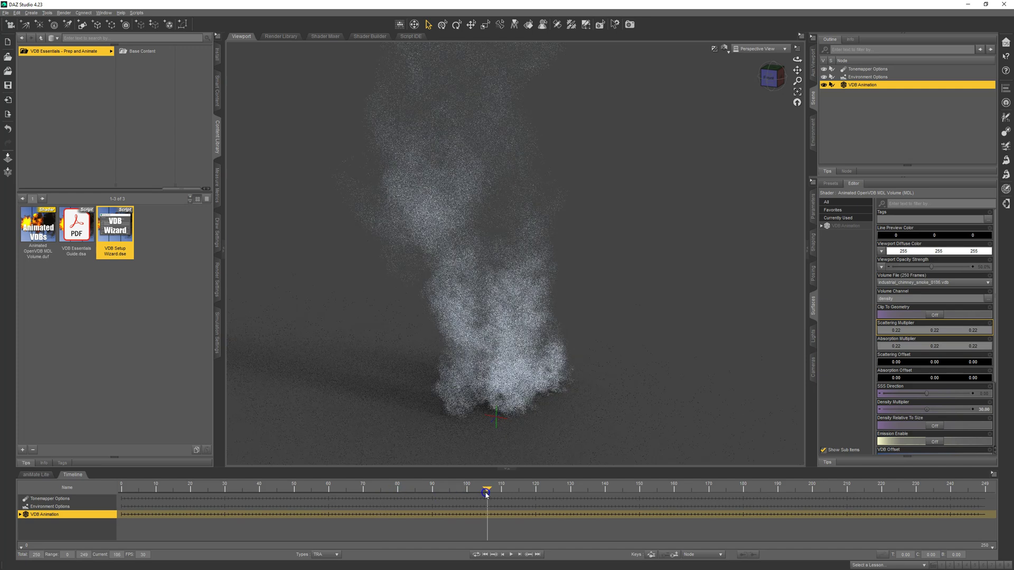
{"action": "left_click", "coordinate": [527, 491]}
{"action": "left_click", "coordinate": [567, 491]}
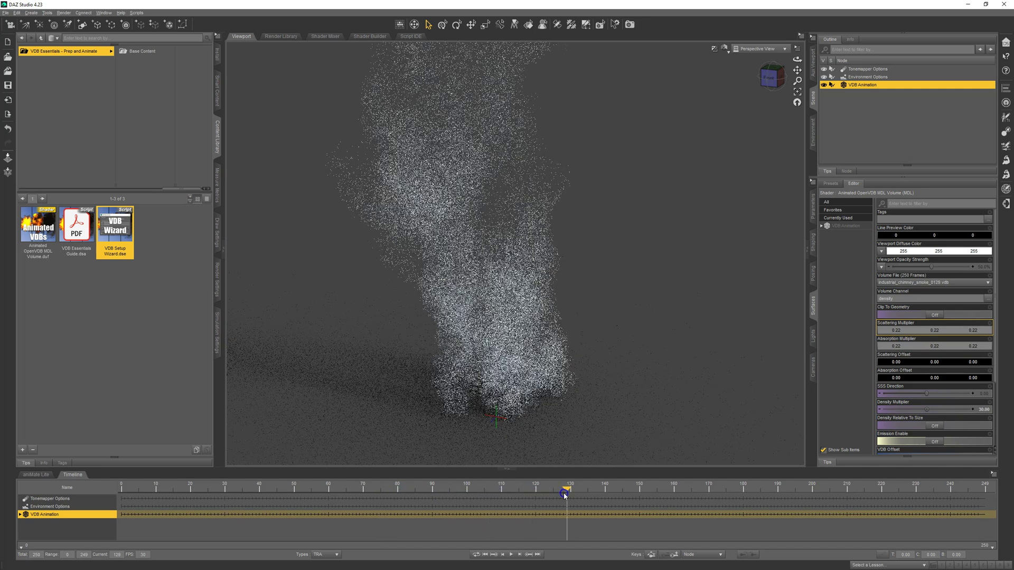
{"action": "left_click", "coordinate": [752, 490]}
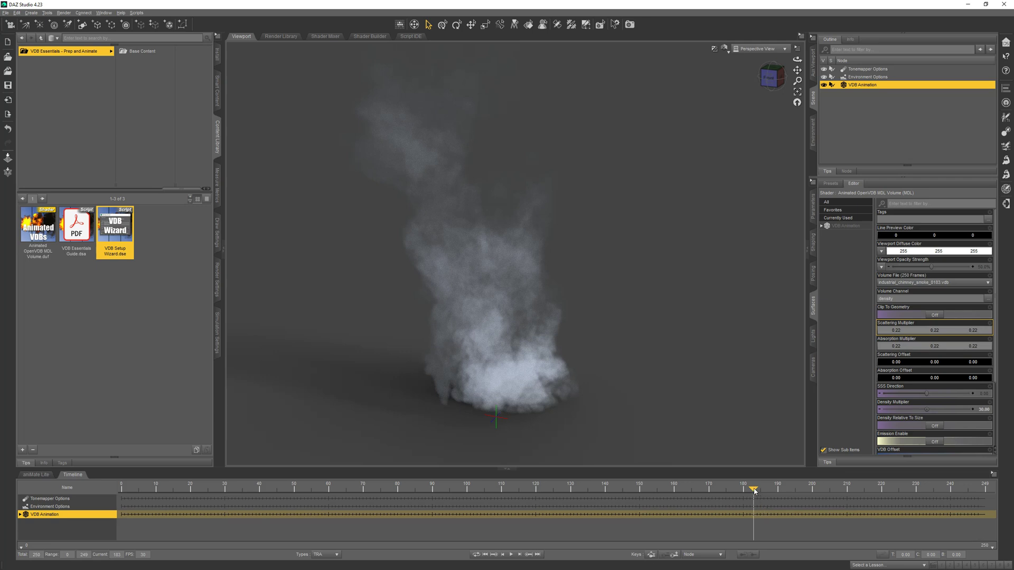
{"action": "left_click_drag", "start_coordinate": [275, 505], "coordinate": [116, 503]}
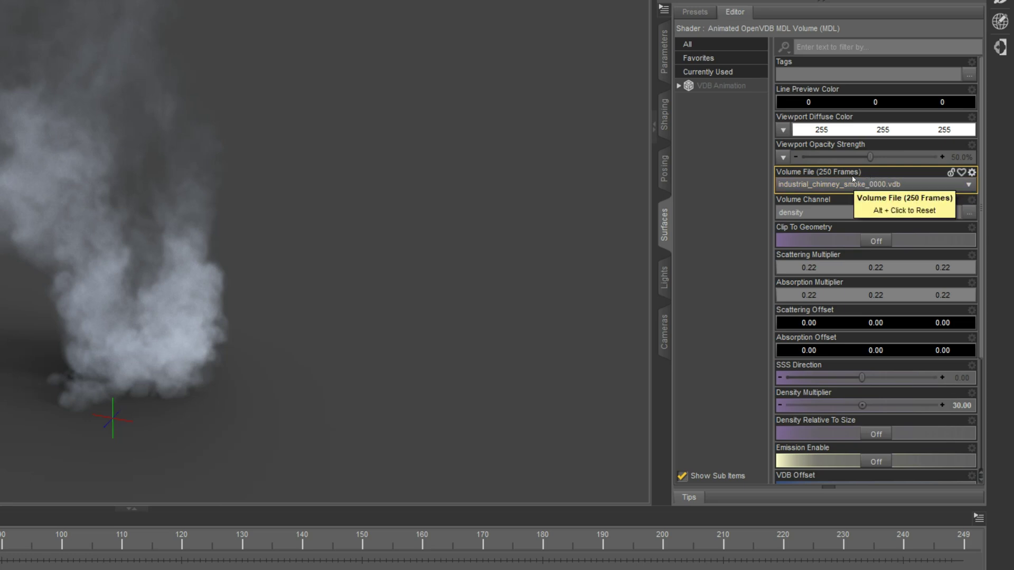
Try an SSS Direction of 0.97 on the smoke volume, then return it to 0.
{"action": "scroll", "coordinate": [889, 252], "scroll_direction": "down", "scroll_amount": 3}
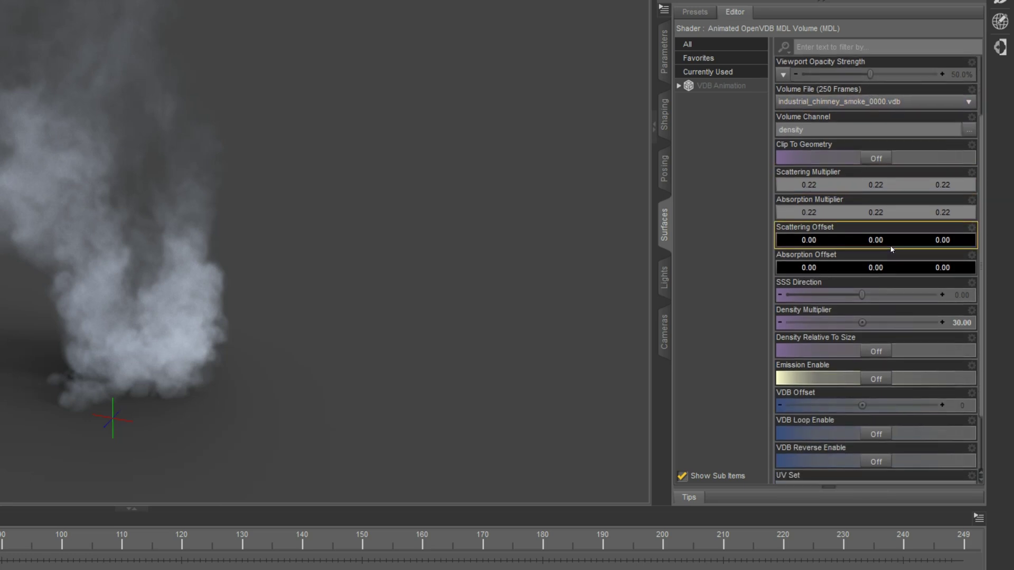
{"action": "scroll", "coordinate": [892, 238], "scroll_direction": "down", "scroll_amount": 3}
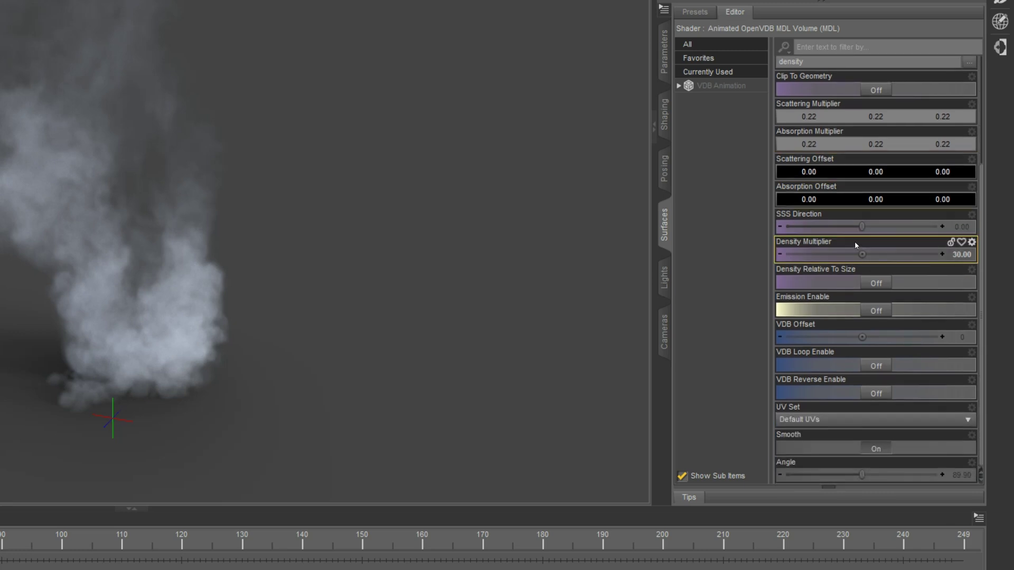
{"action": "left_click_drag", "start_coordinate": [862, 227], "coordinate": [935, 226]}
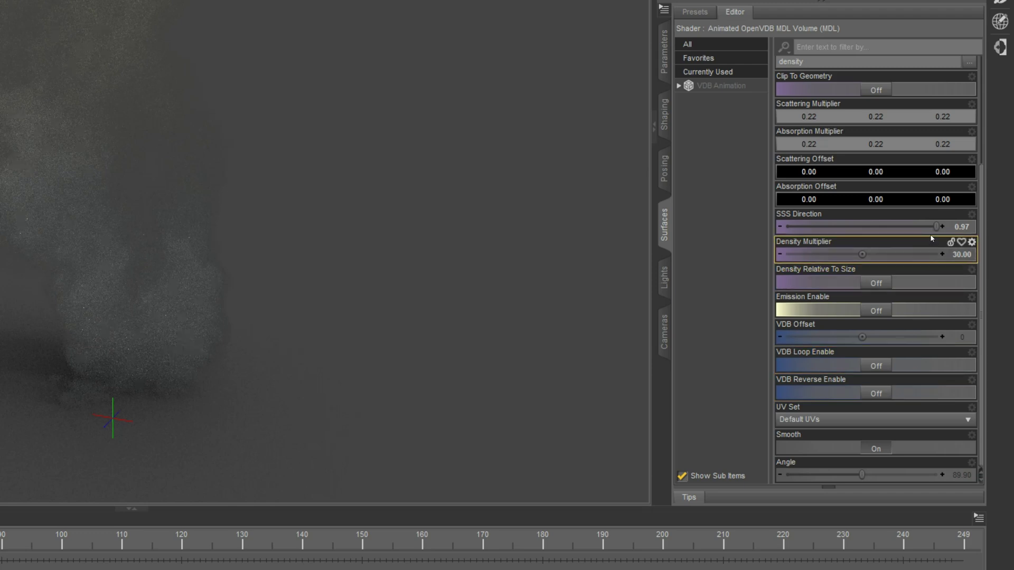
{"action": "left_click_drag", "start_coordinate": [933, 228], "coordinate": [861, 227]}
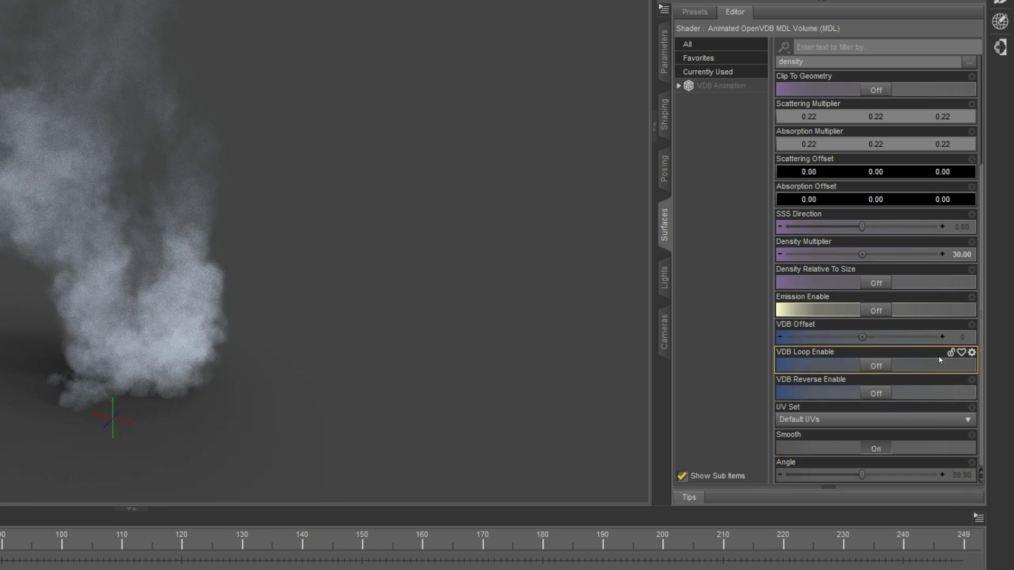
Try a VDB Offset of 50, preview the smoke near frame 51, and reset the offset to 0.
{"action": "left_click", "coordinate": [962, 338]}
{"action": "type", "text": "50"}
{"action": "key", "text": "Return"}
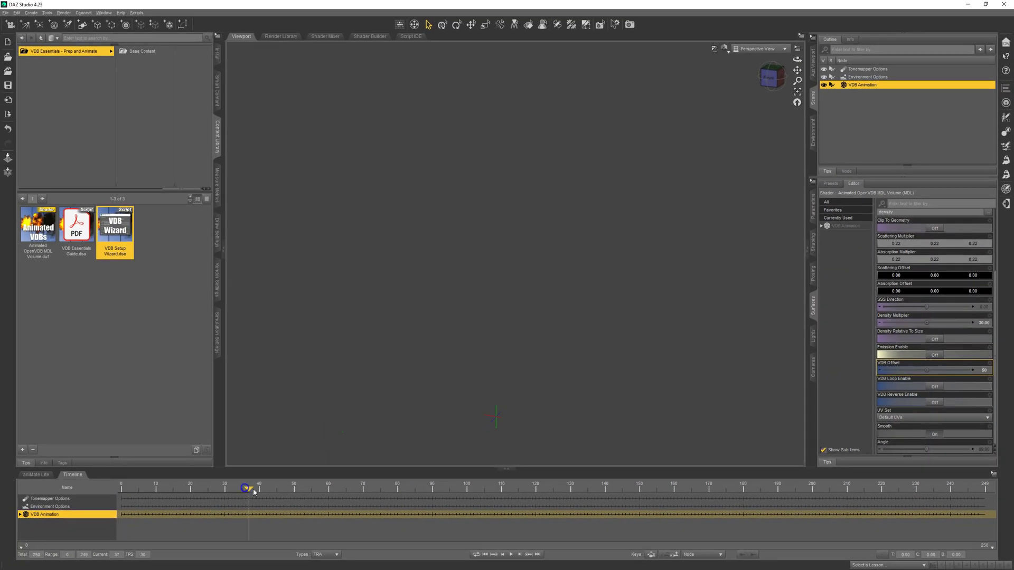
{"action": "left_click", "coordinate": [296, 489]}
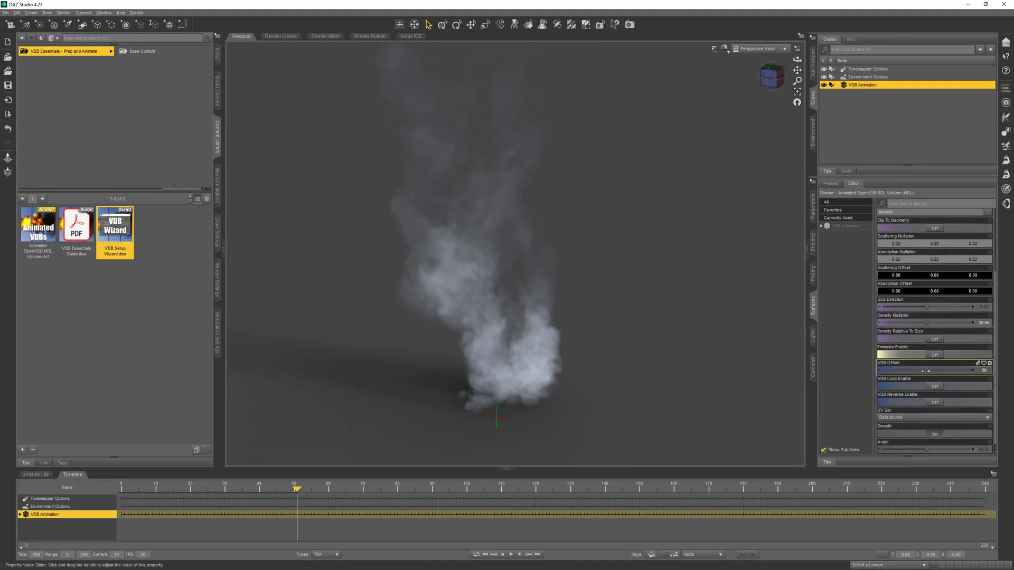
{"action": "left_click_drag", "start_coordinate": [926, 371], "coordinate": [844, 343]}
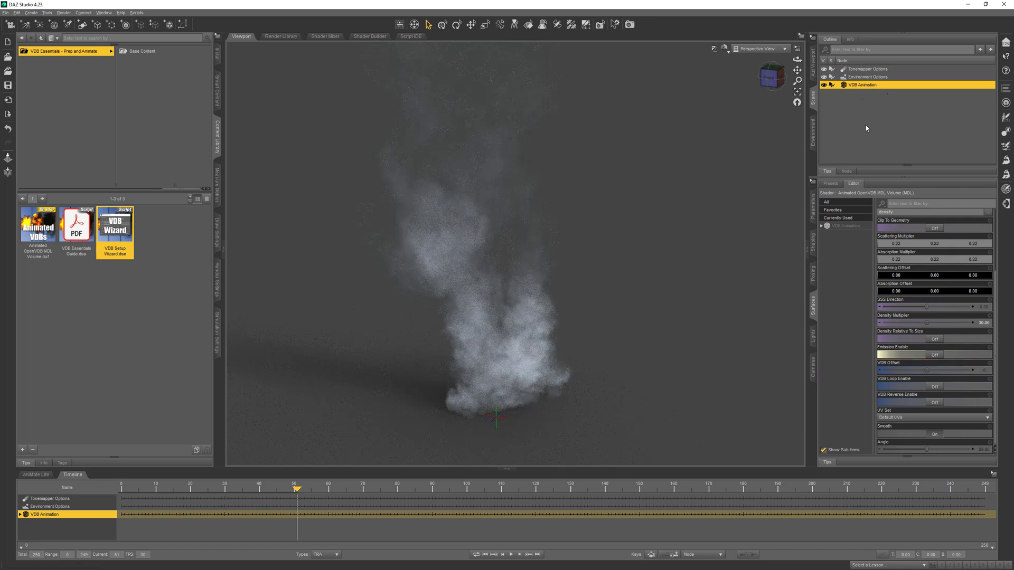
Delete the VDB Animation object and browse the presets in the VDB Essentials Base Content folder.
{"action": "key", "text": "Delete"}
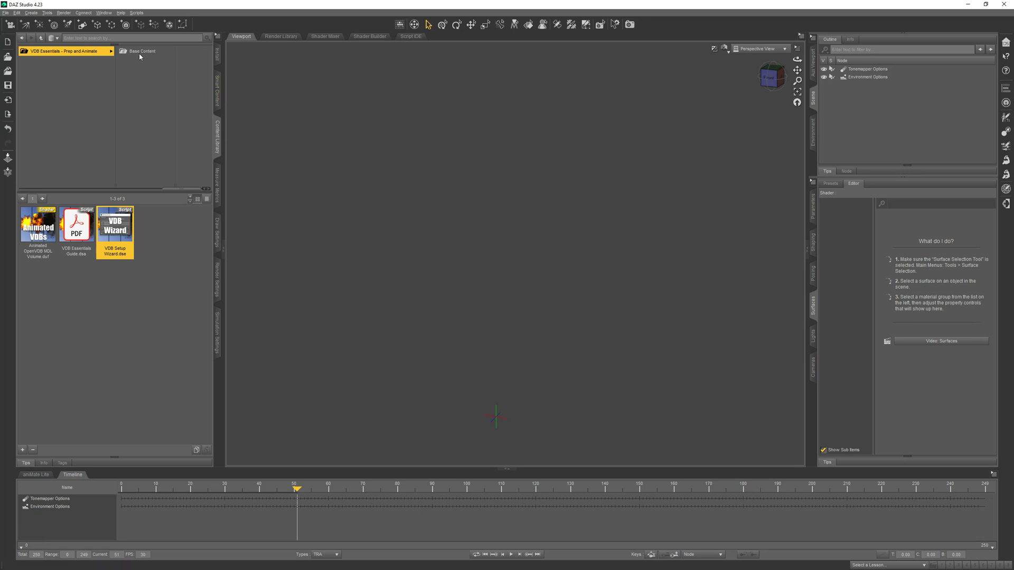
{"action": "left_click", "coordinate": [141, 52]}
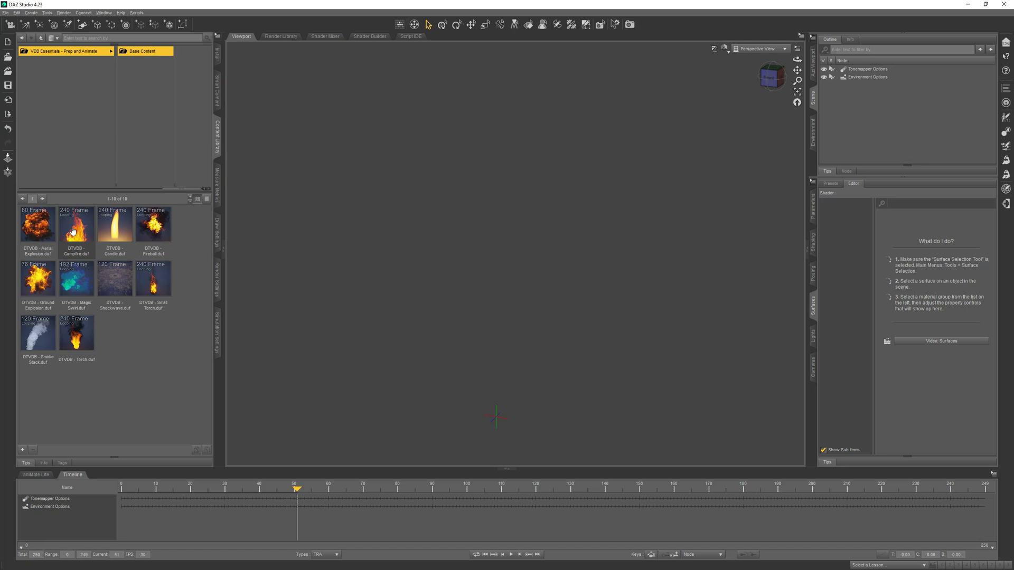
{"action": "mouse_move", "coordinate": [73, 231]}
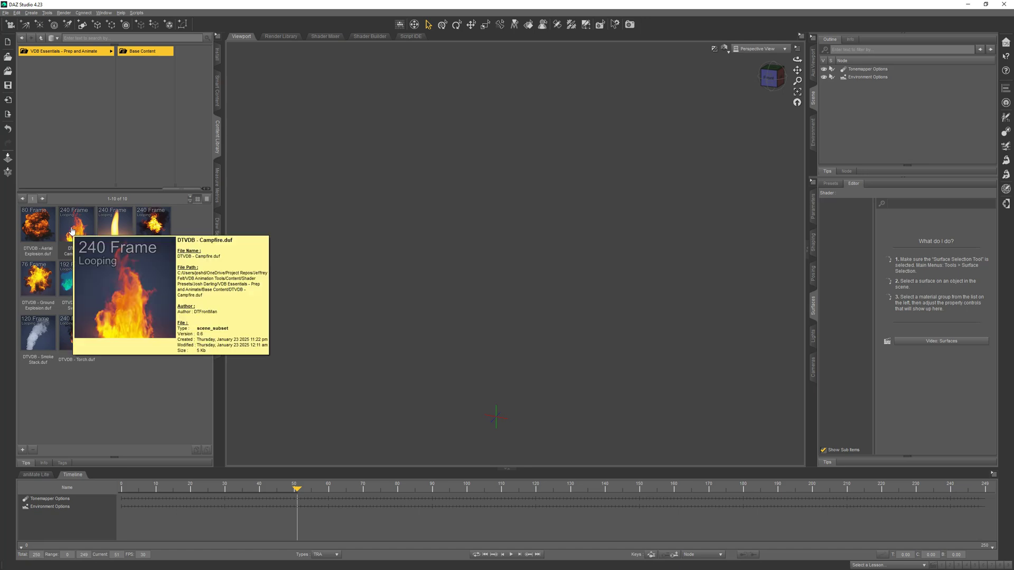
{"action": "mouse_move", "coordinate": [35, 230]}
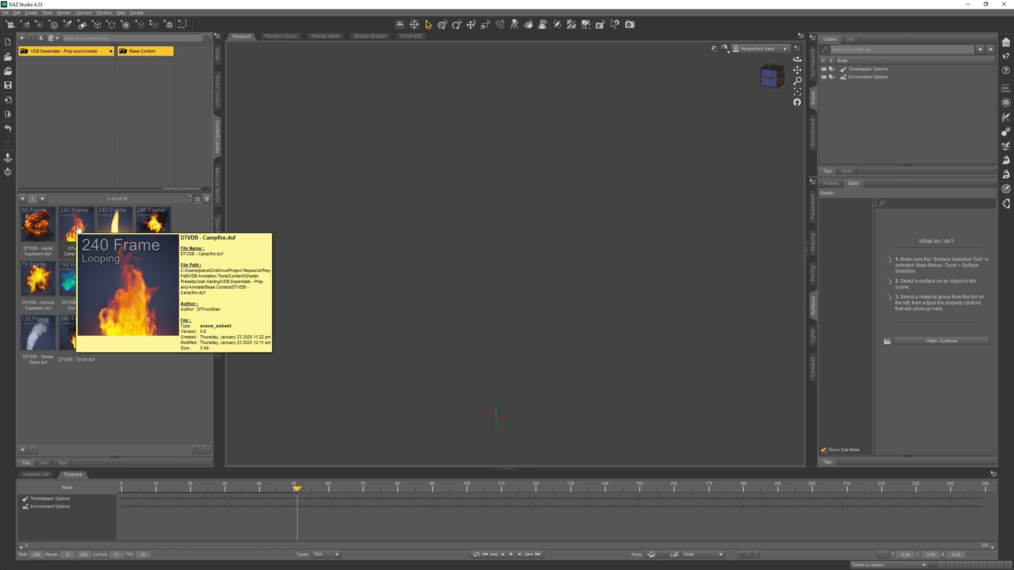
{"action": "mouse_move", "coordinate": [126, 231]}
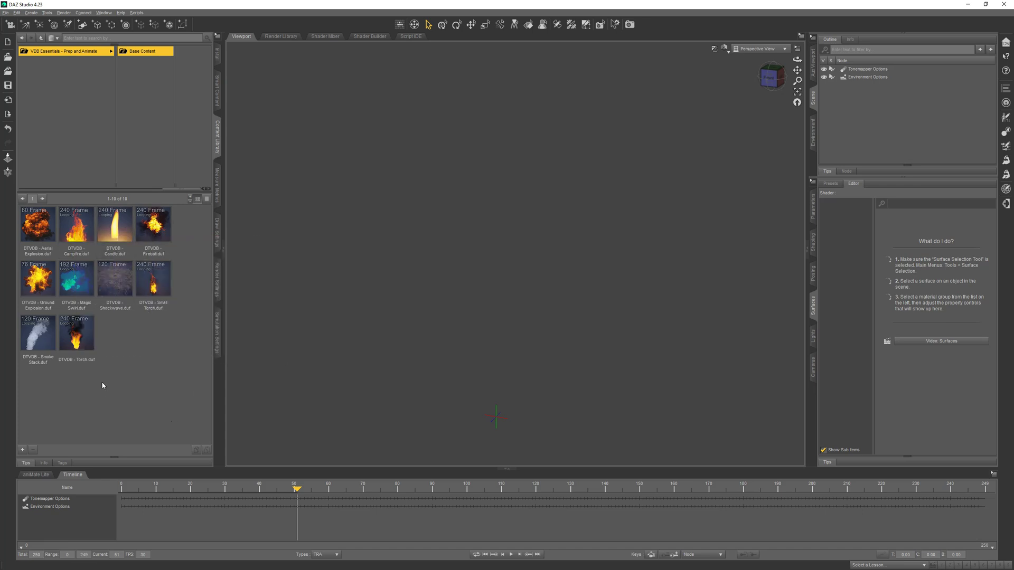
Load the DTVDB - Torch preset and move its keyframe and the playhead to frame 0.
{"action": "double_click", "coordinate": [80, 342]}
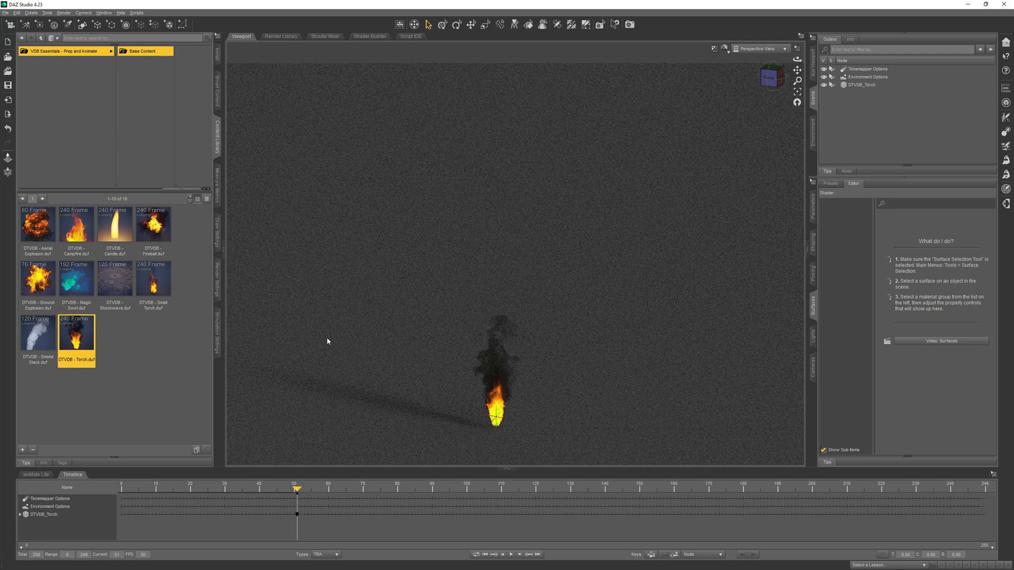
{"action": "left_click_drag", "start_coordinate": [297, 513], "coordinate": [118, 518]}
{"action": "left_click_drag", "start_coordinate": [271, 491], "coordinate": [117, 493]}
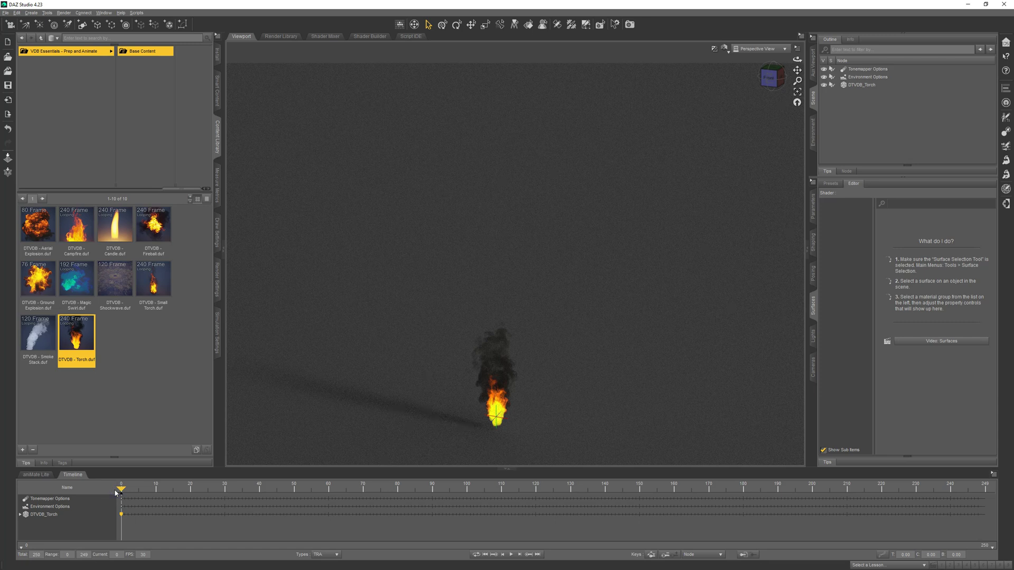
Delete the DTVDB_Torch object from the scene.
{"action": "left_click", "coordinate": [865, 85]}
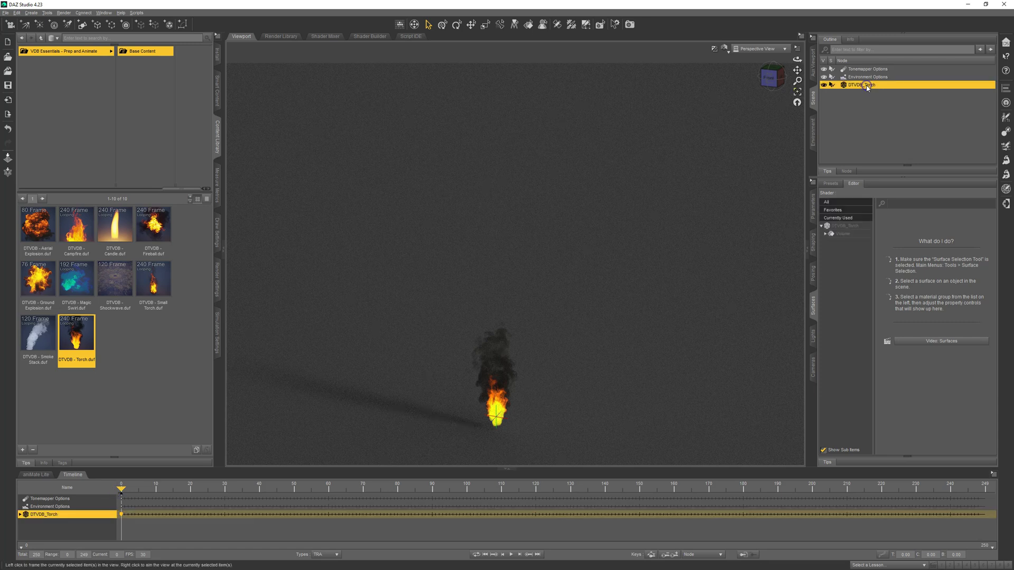
{"action": "key", "text": "Delete"}
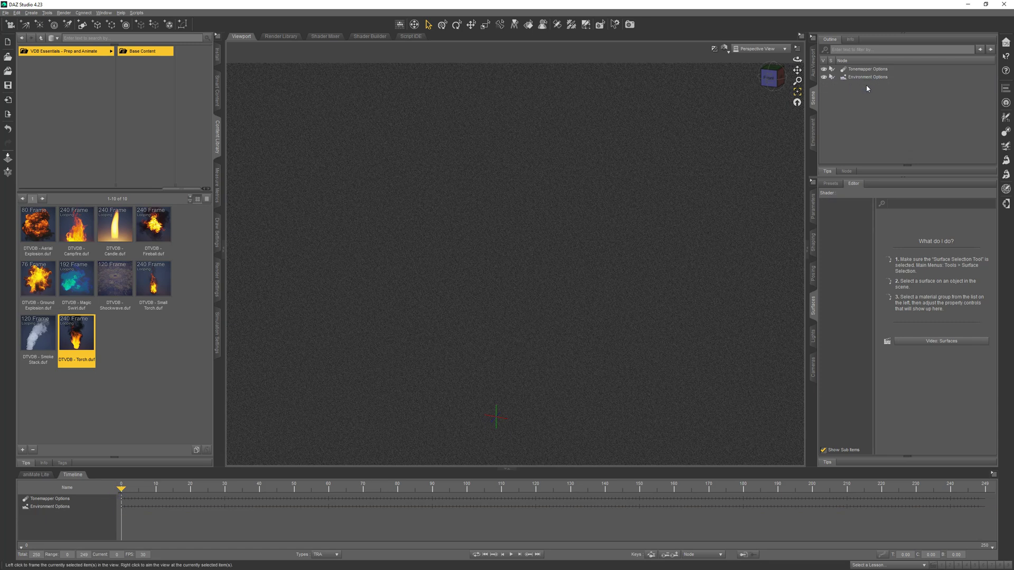
Load the SMCMF Candle Holder prop from the Stylish MCM Floor product and frame it in the viewport.
{"action": "left_click", "coordinate": [216, 85]}
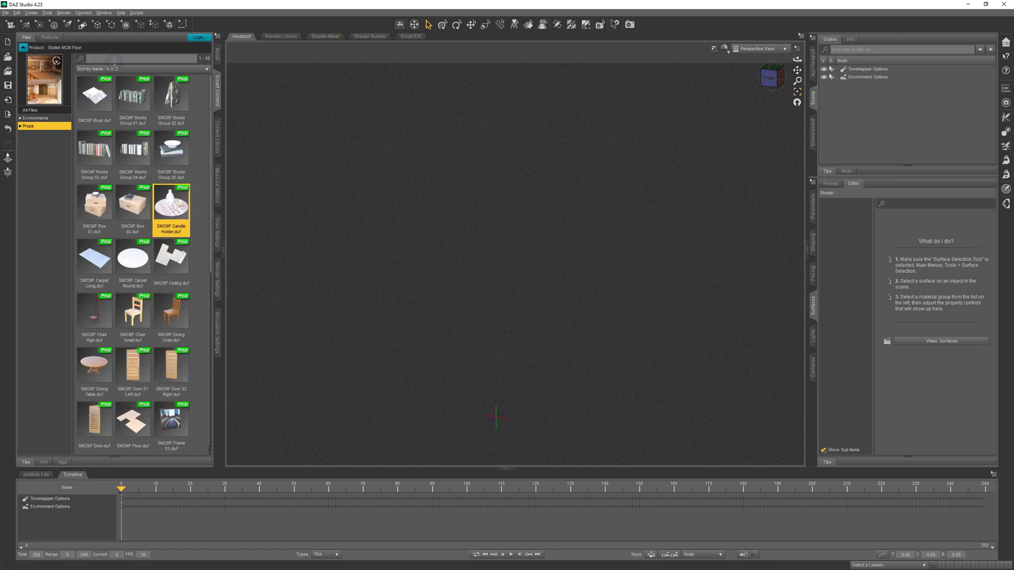
{"action": "double_click", "coordinate": [166, 207]}
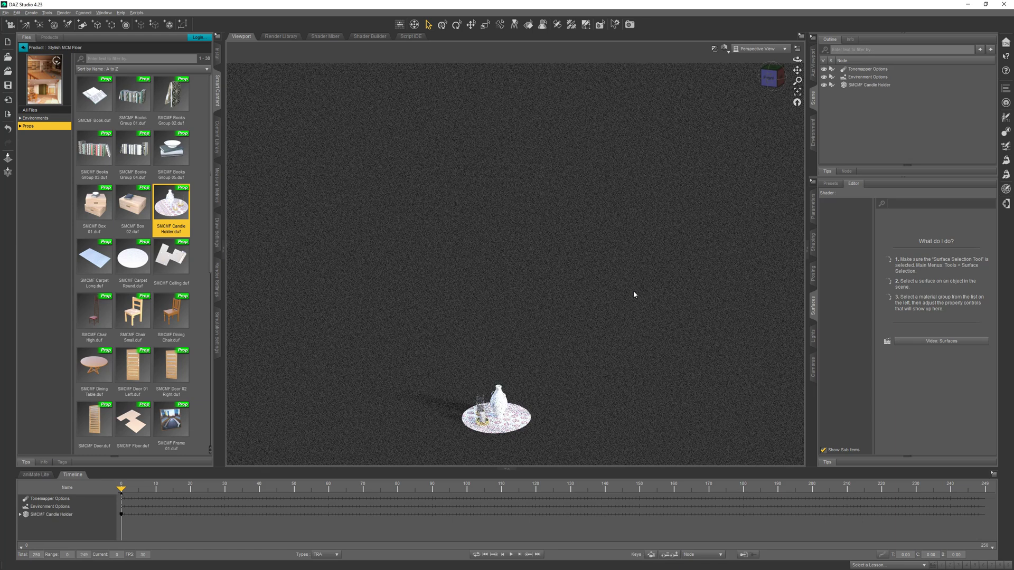
{"action": "key", "text": "f"}
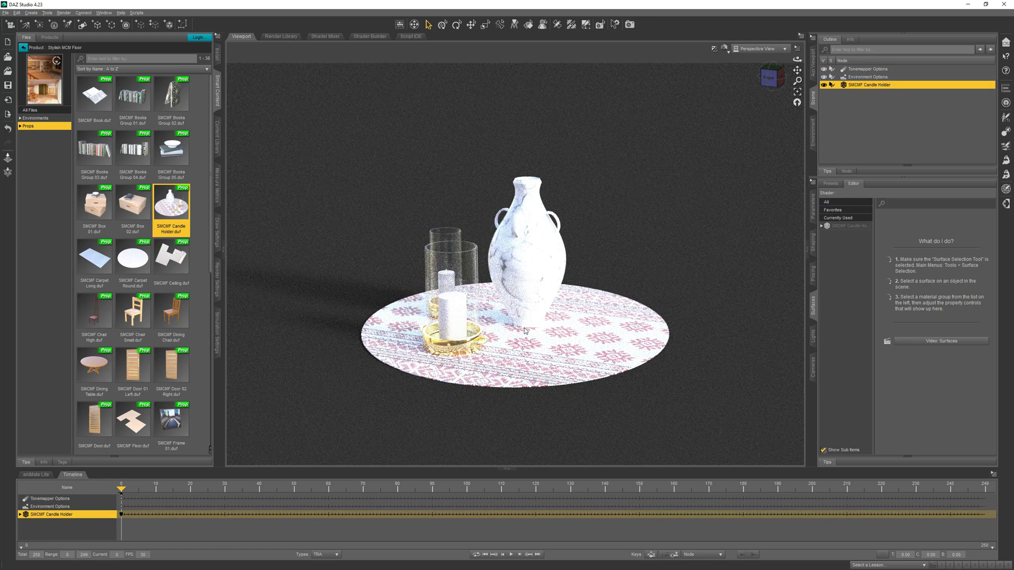
Lower the Environment Intensity in the Environment Options to 0.2 to darken the candle holder scene.
{"action": "left_click_drag", "start_coordinate": [525, 313], "coordinate": [836, 190], "text": "alt"}
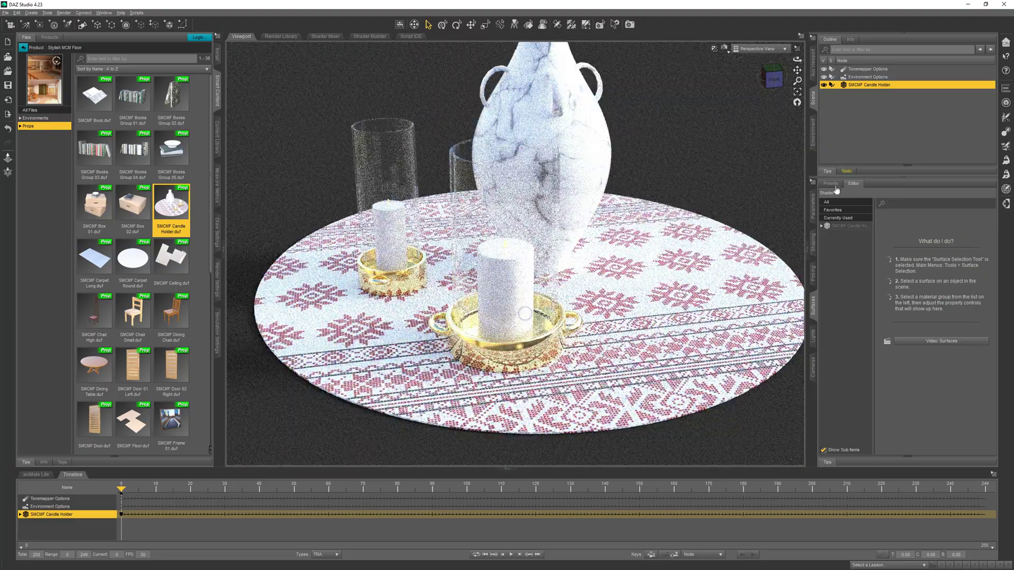
{"action": "left_click", "coordinate": [867, 78]}
{"action": "left_click", "coordinate": [813, 206]}
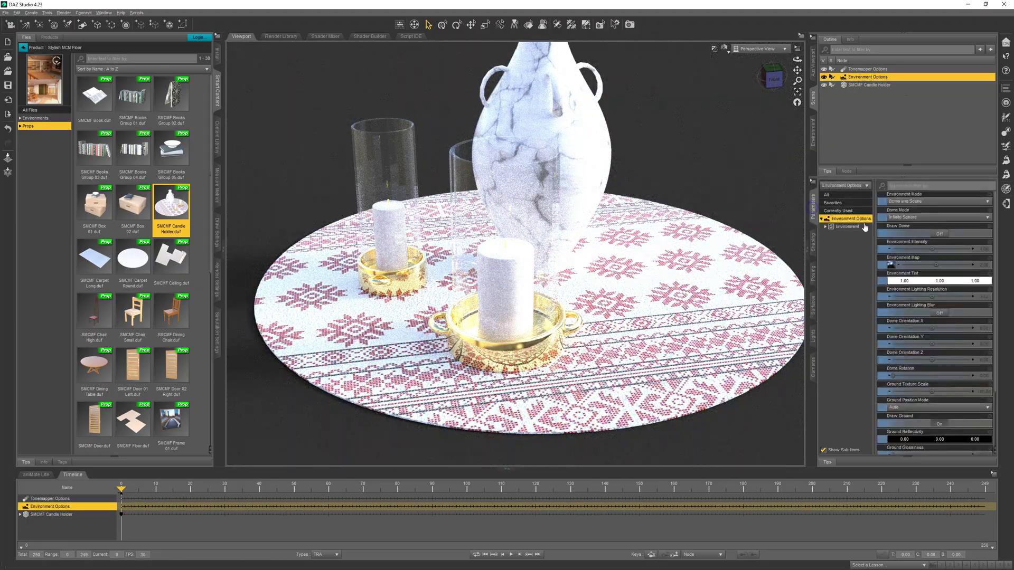
{"action": "left_click", "coordinate": [983, 249]}
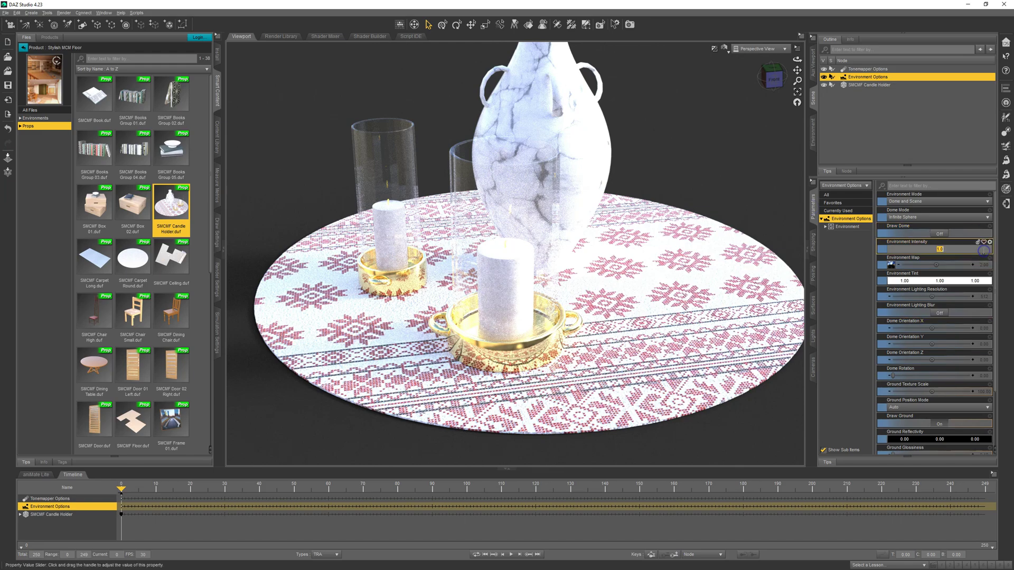
{"action": "type", "text": "0.2"}
{"action": "key", "text": "Return"}
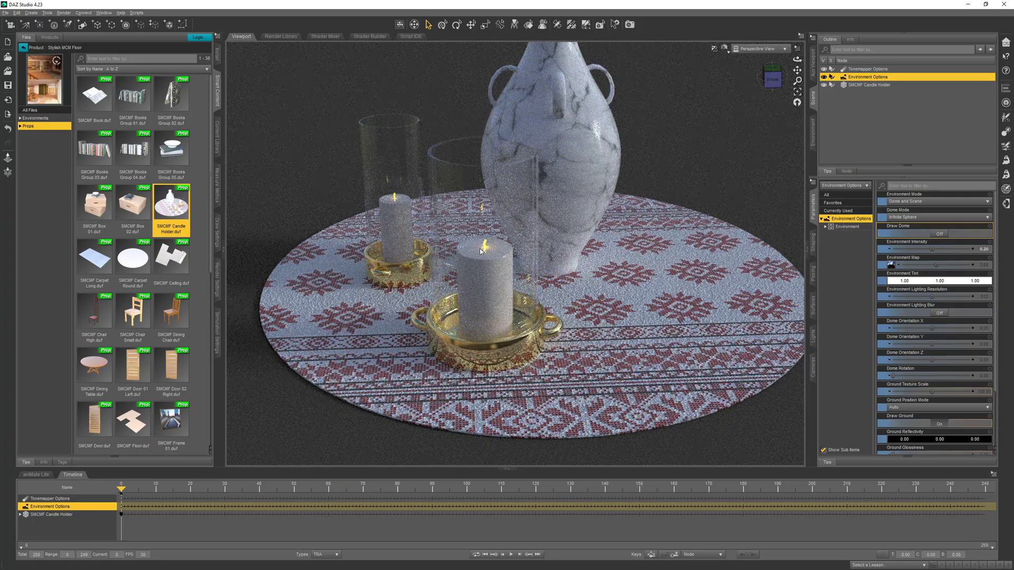
Load the DTVDB - Candle preset from the VDB Essentials Base Content folder into the scene.
{"action": "left_click_drag", "start_coordinate": [480, 252], "coordinate": [536, 269], "text": "alt"}
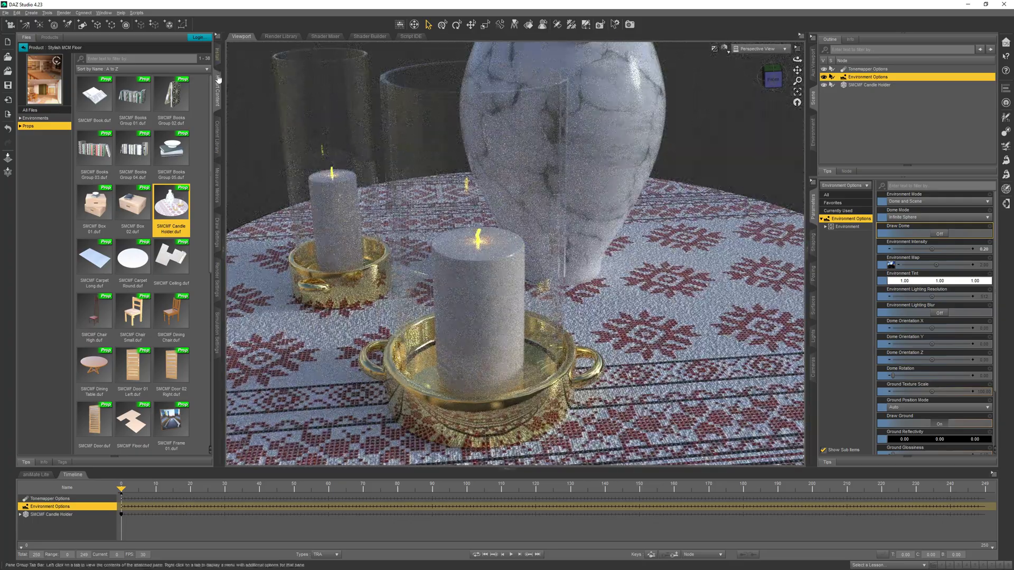
{"action": "left_click", "coordinate": [217, 138]}
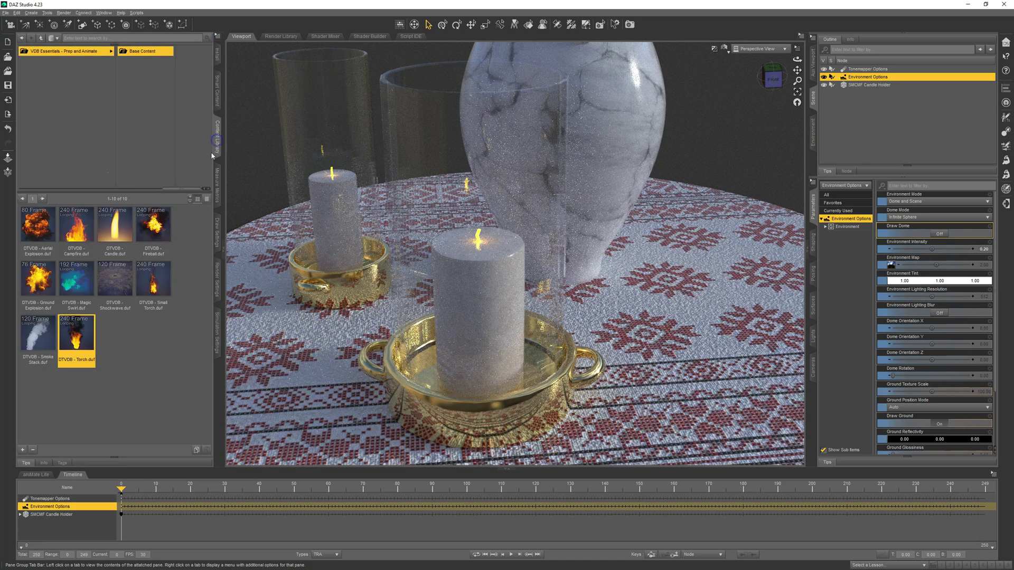
{"action": "double_click", "coordinate": [118, 229]}
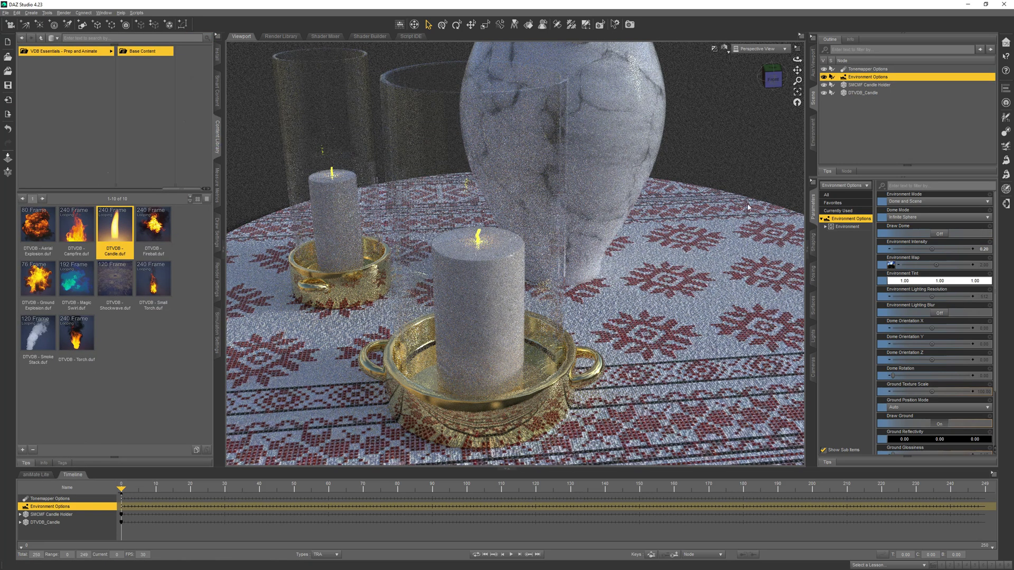
Move the DTVDB_Candle flame onto the front candle's wick and scale it down to fit.
{"action": "left_click", "coordinate": [861, 93]}
{"action": "left_click", "coordinate": [443, 25]}
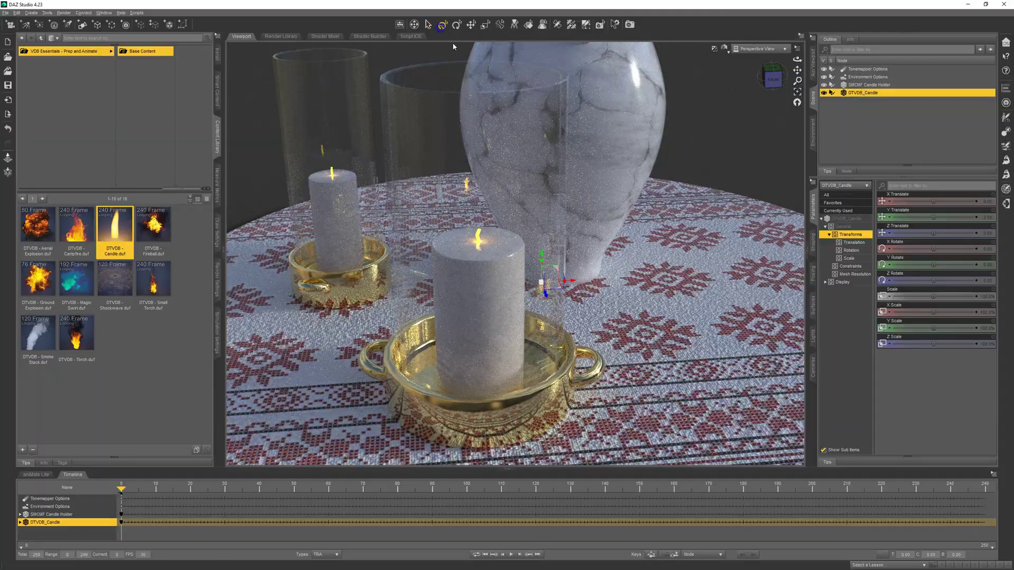
{"action": "left_click_drag", "start_coordinate": [549, 317], "coordinate": [335, 379]}
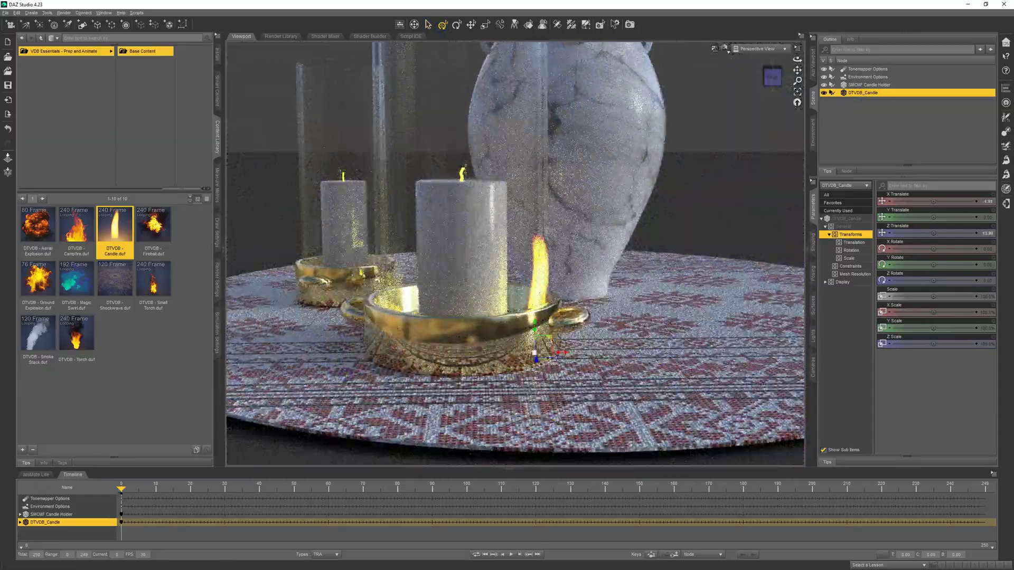
{"action": "left_click_drag", "start_coordinate": [539, 393], "coordinate": [475, 179]}
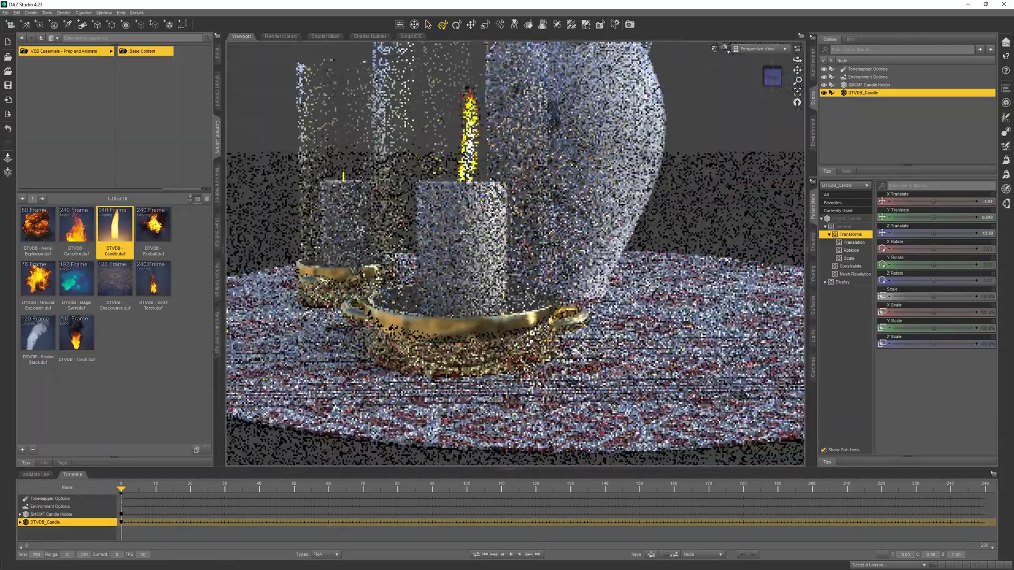
{"action": "key", "text": "f"}
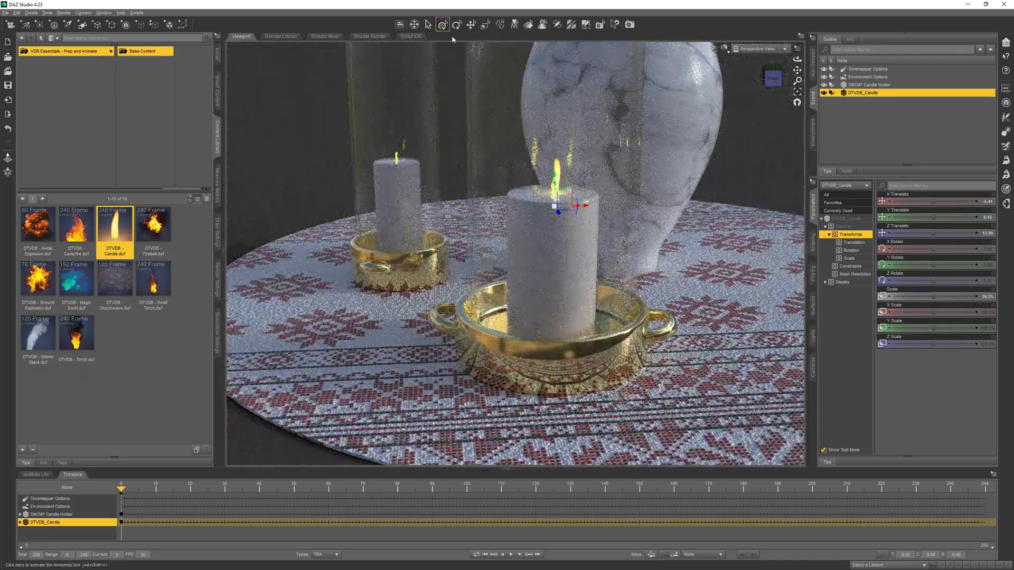
Play the timeline to preview the animated flame on the front candle, stopping at about frame 99.
{"action": "left_click", "coordinate": [427, 25]}
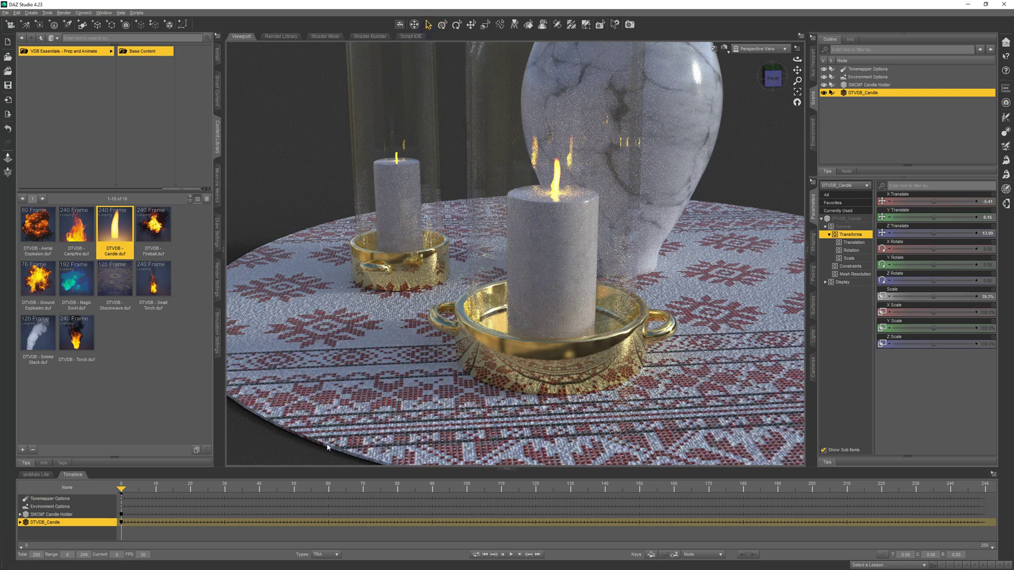
{"action": "left_click", "coordinate": [511, 555]}
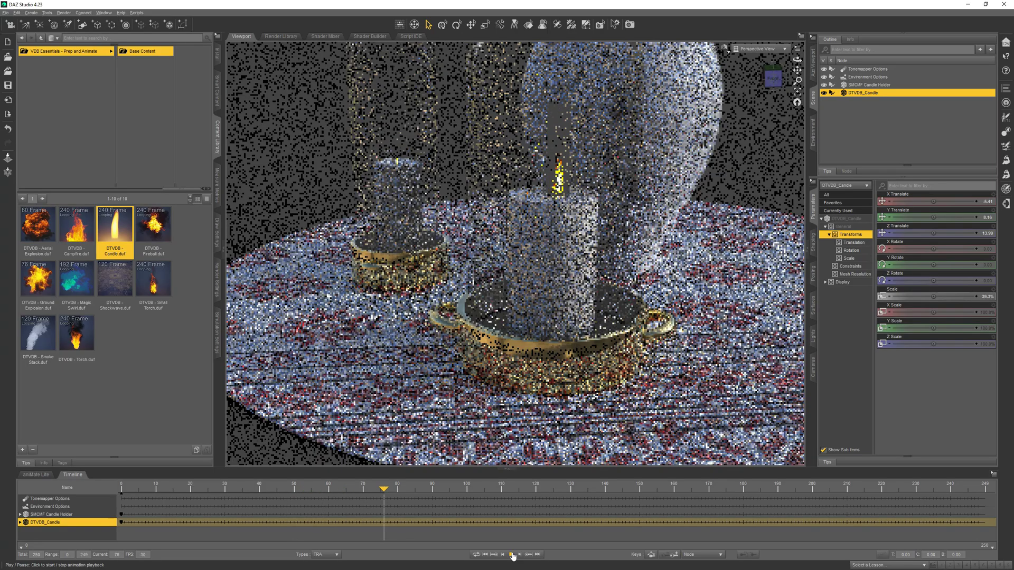
{"action": "left_click", "coordinate": [511, 554]}
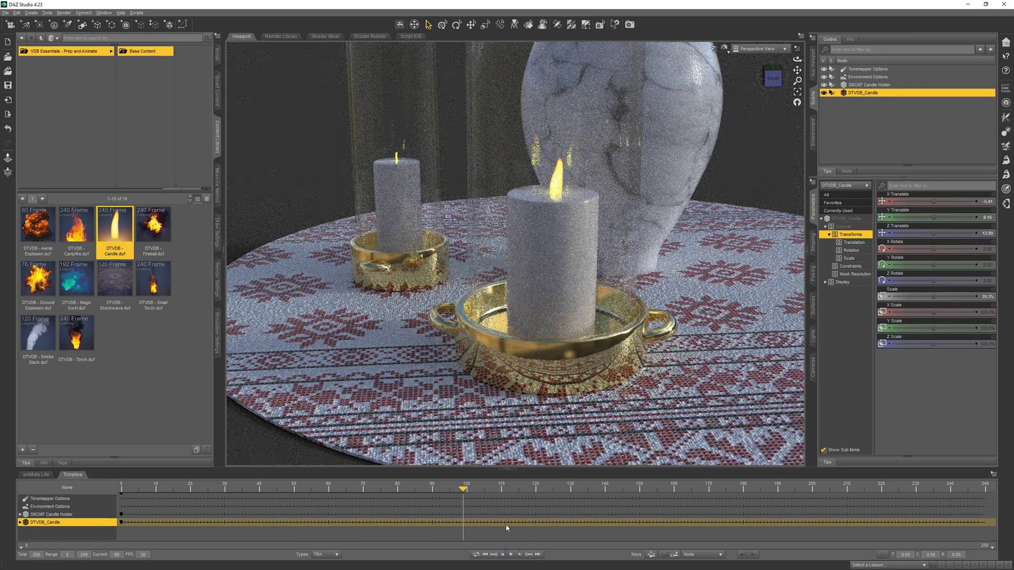
Load the DTVDB - Torch preset into the candle scene and select the DTVDB_Torch object.
{"action": "left_click_drag", "start_coordinate": [425, 370], "coordinate": [451, 240], "text": "alt"}
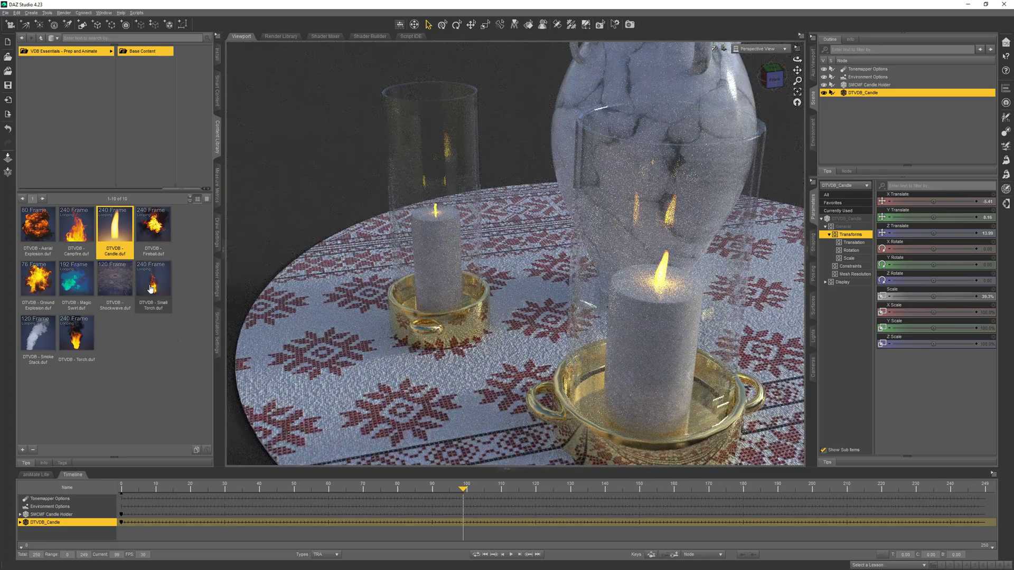
{"action": "double_click", "coordinate": [76, 335]}
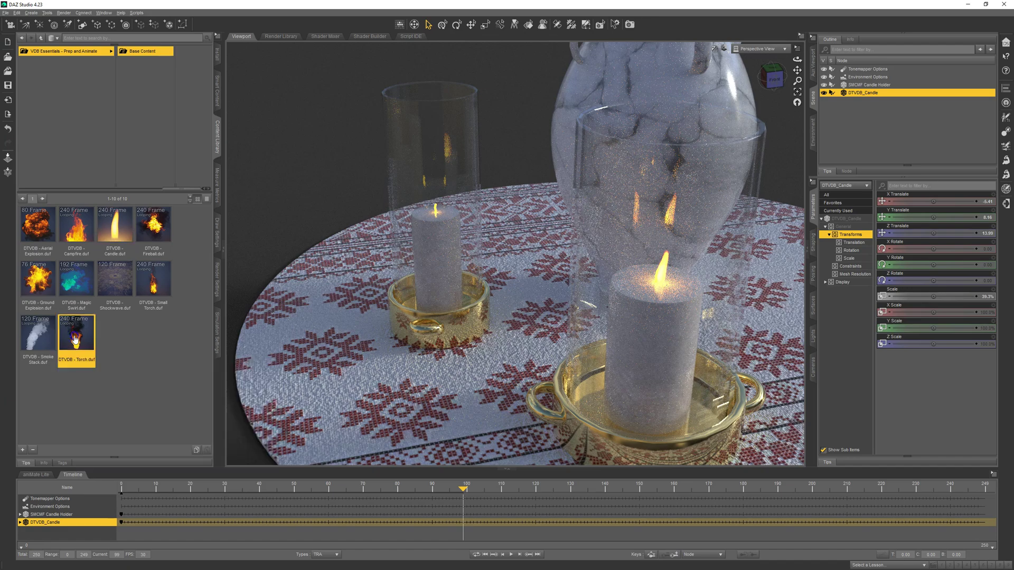
{"action": "left_click", "coordinate": [866, 101]}
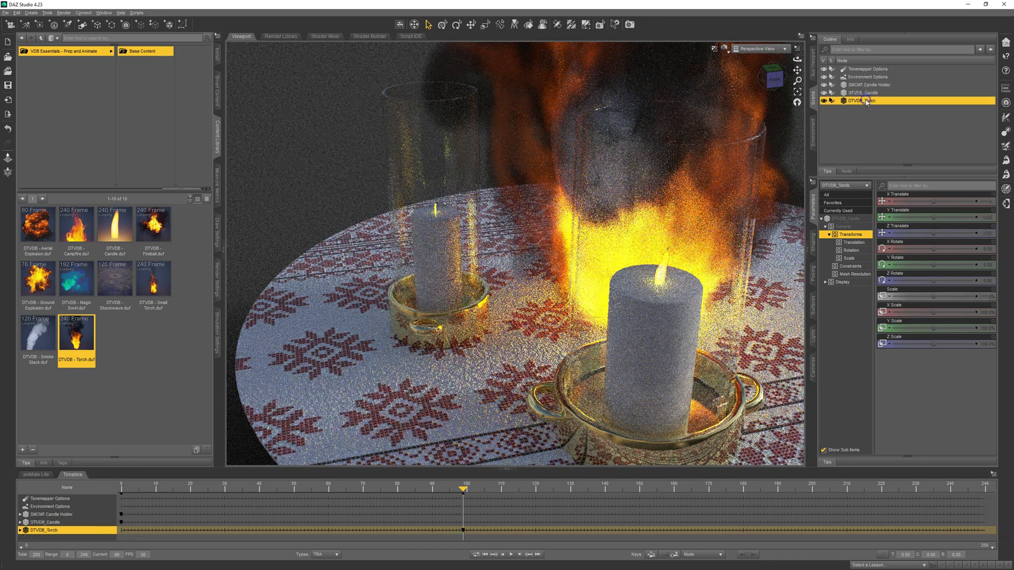
Move the DTVDB_Torch fire onto the rear candle's wick and scale it down to fit the glass.
{"action": "key", "text": "ctrl+u"}
{"action": "left_click_drag", "start_coordinate": [689, 288], "coordinate": [684, 271], "text": "alt"}
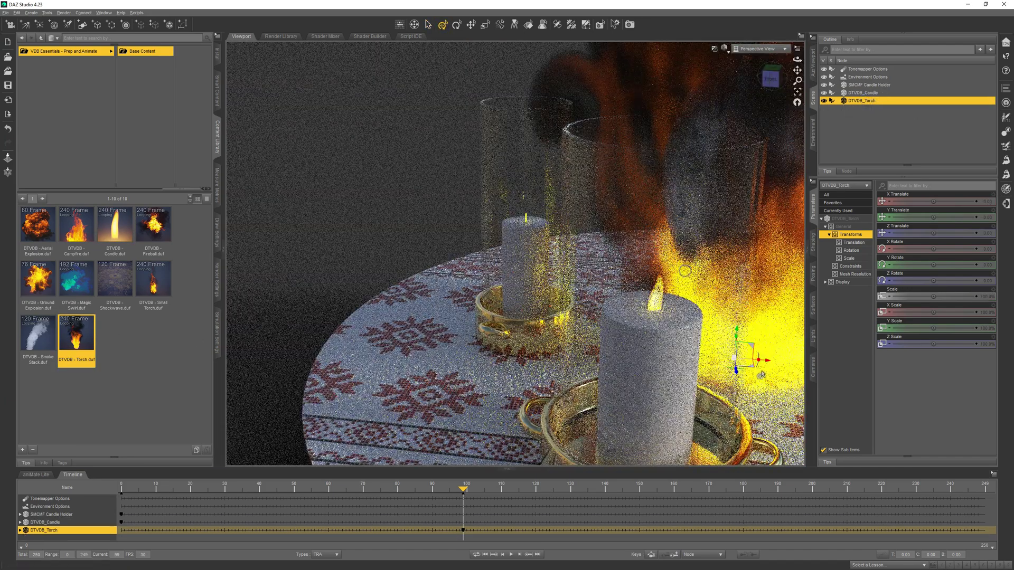
{"action": "left_click_drag", "start_coordinate": [750, 370], "coordinate": [705, 340]}
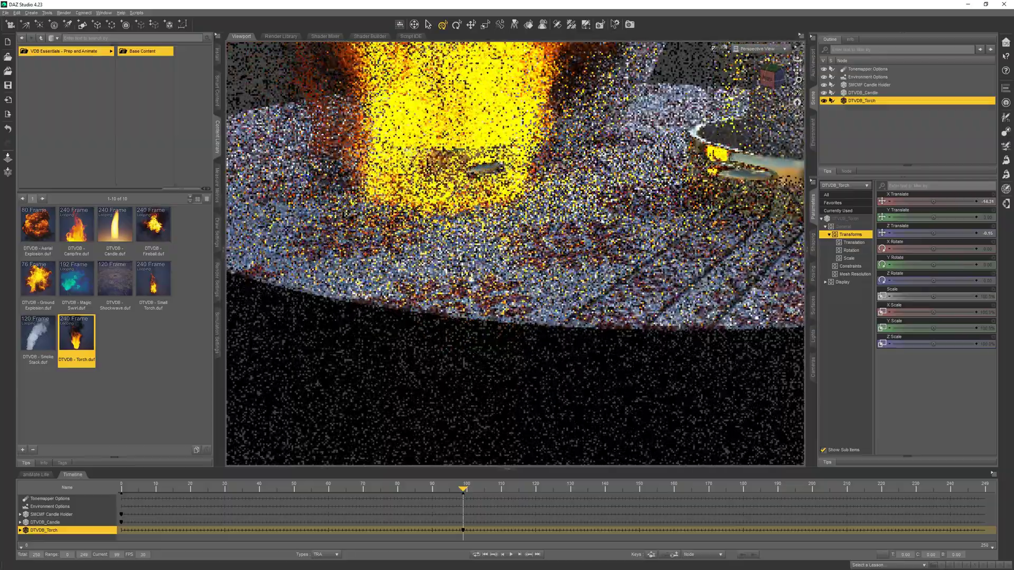
{"action": "left_click_drag", "start_coordinate": [488, 168], "coordinate": [115, 190]}
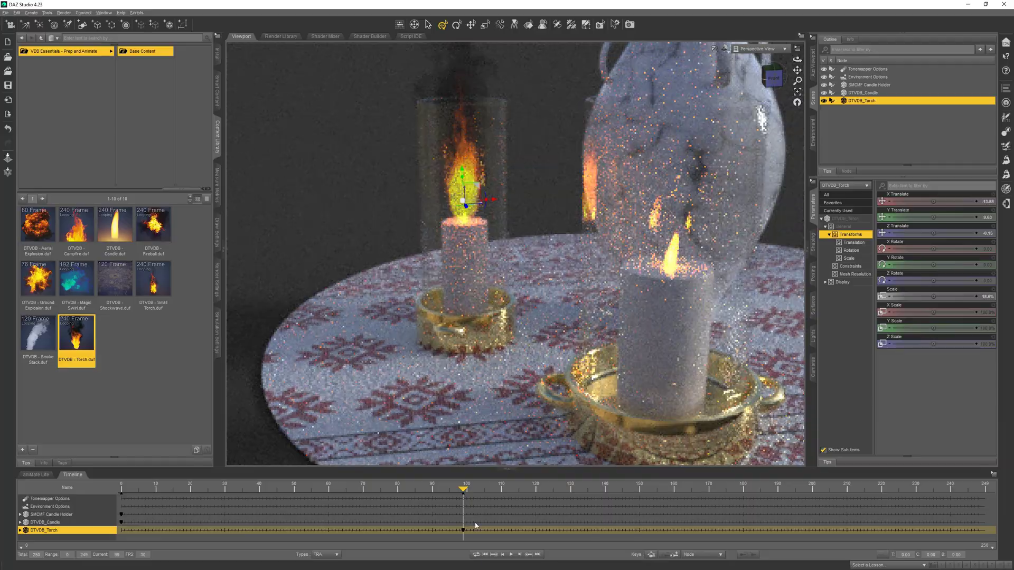
Move the DTVDB_Torch keyframe to frame 0 and play the timeline to check both flames on the candles.
{"action": "left_click_drag", "start_coordinate": [463, 530], "coordinate": [118, 533]}
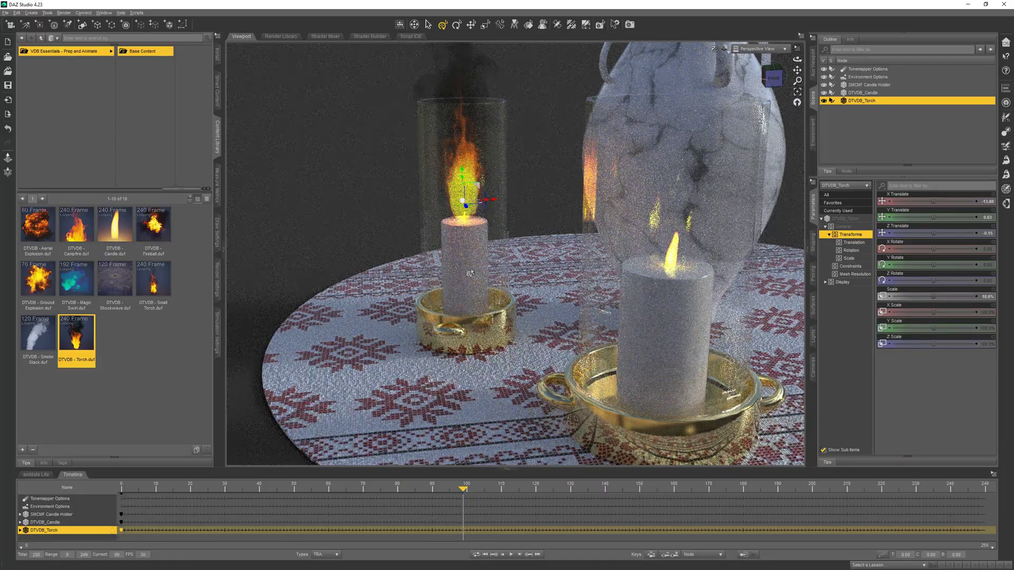
{"action": "scroll", "coordinate": [469, 273], "scroll_direction": "down", "scroll_amount": 6}
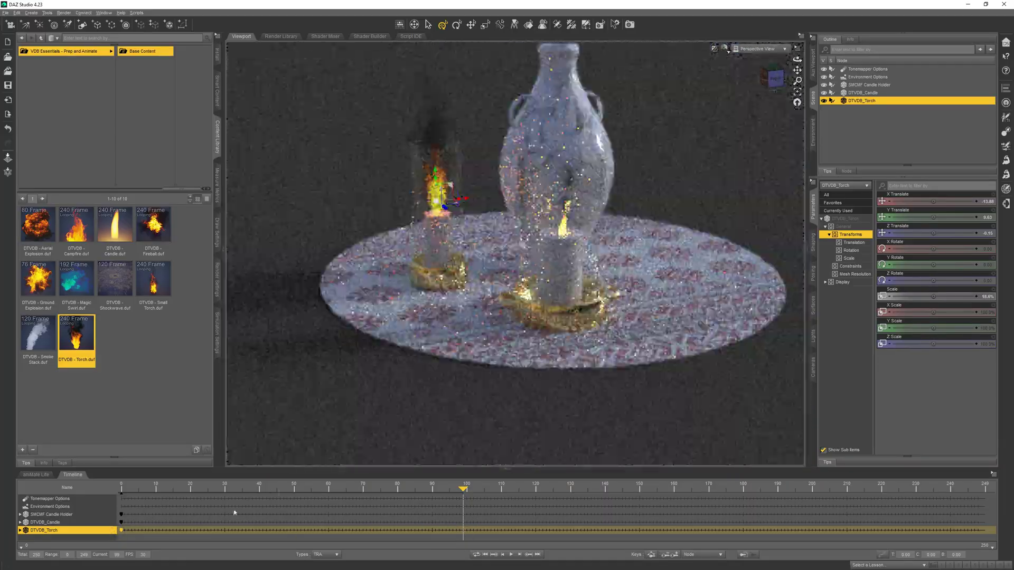
{"action": "left_click", "coordinate": [511, 554]}
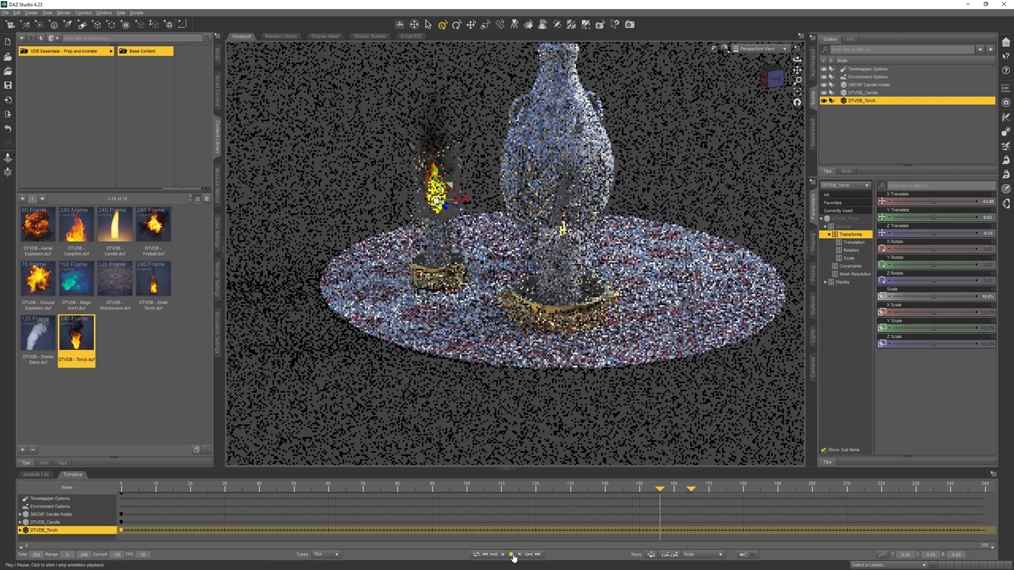
{"action": "left_click", "coordinate": [511, 554]}
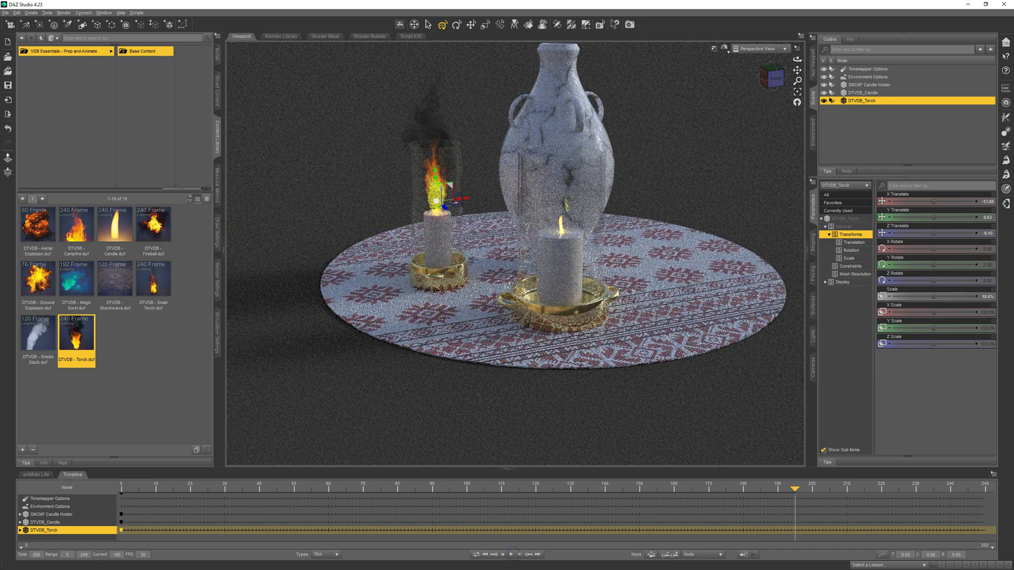
{"action": "scroll", "coordinate": [398, 97], "scroll_direction": "up", "scroll_amount": 3}
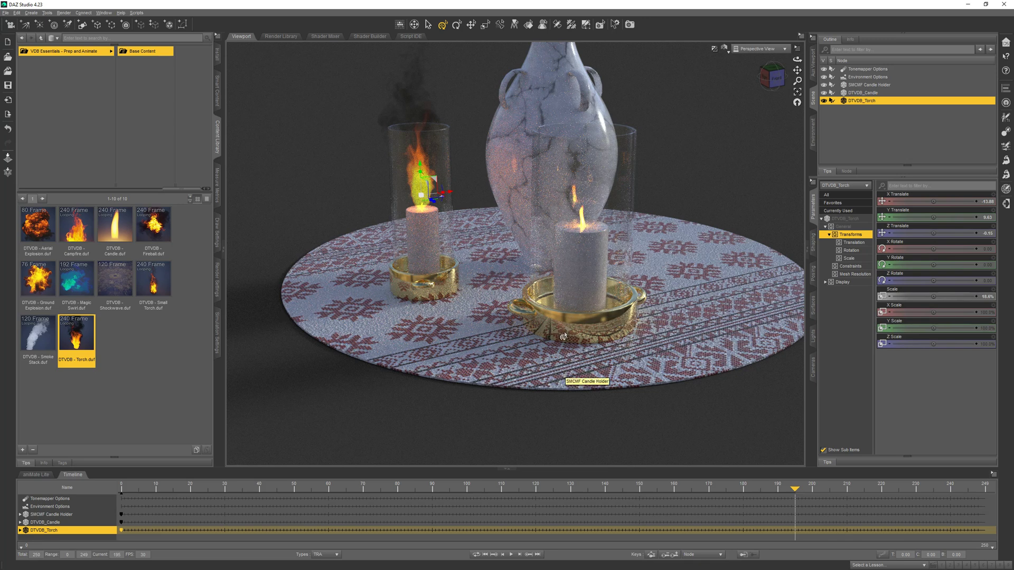
{"action": "left_click_drag", "start_coordinate": [537, 329], "coordinate": [720, 415], "text": "alt"}
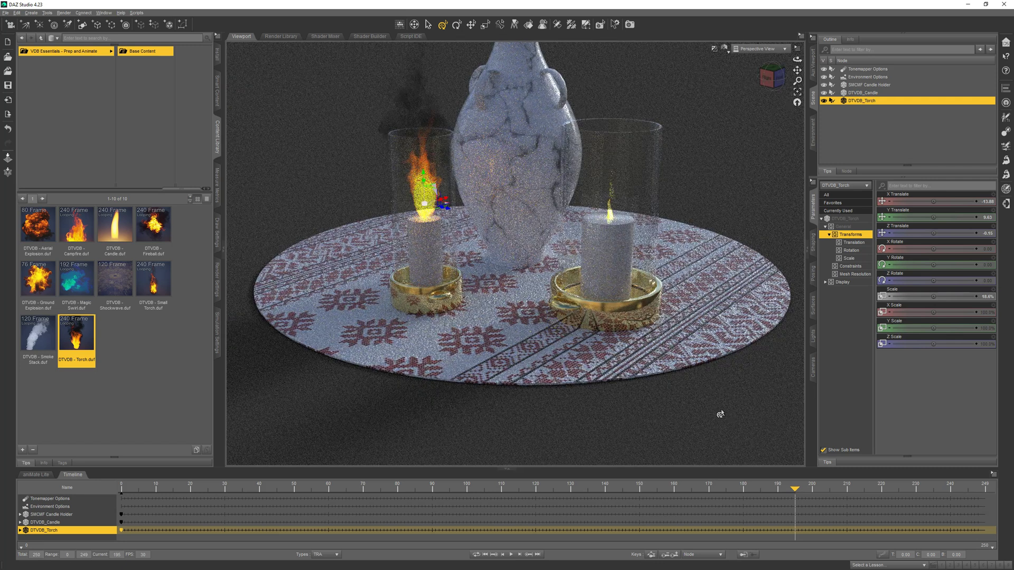